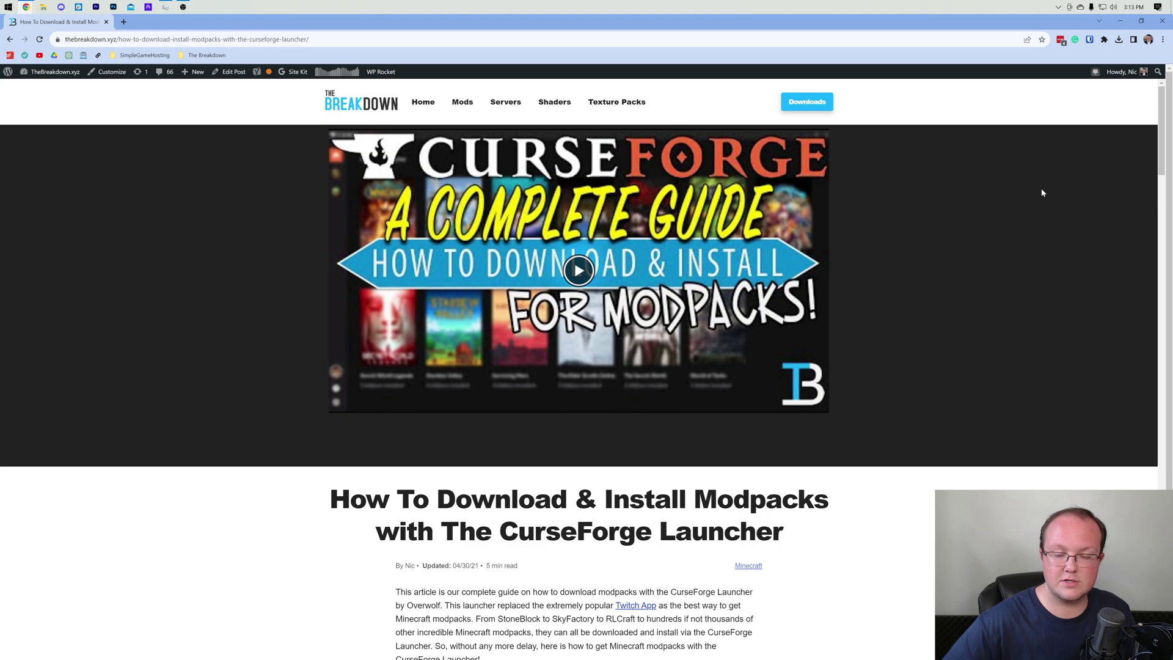
Follow the guide's yellow DOWNLOAD CurseForge banner to CurseForge's Windows download page
scroll(812, 335, "down", 6)
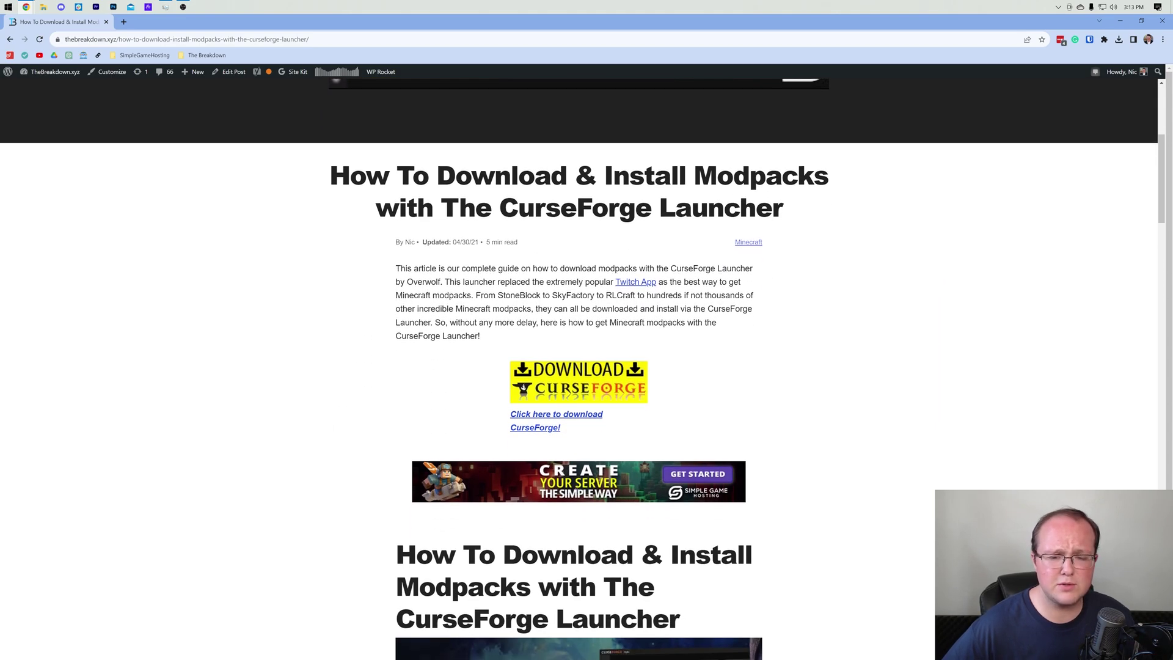
scroll(721, 257, "down", 2)
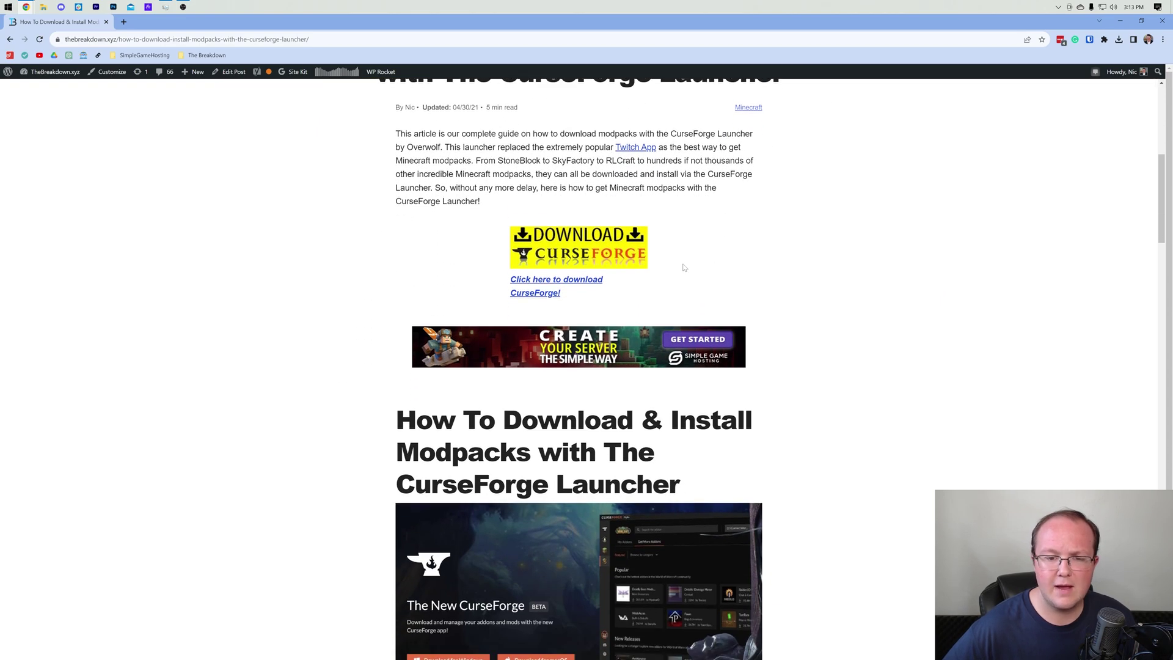
left_click(548, 245)
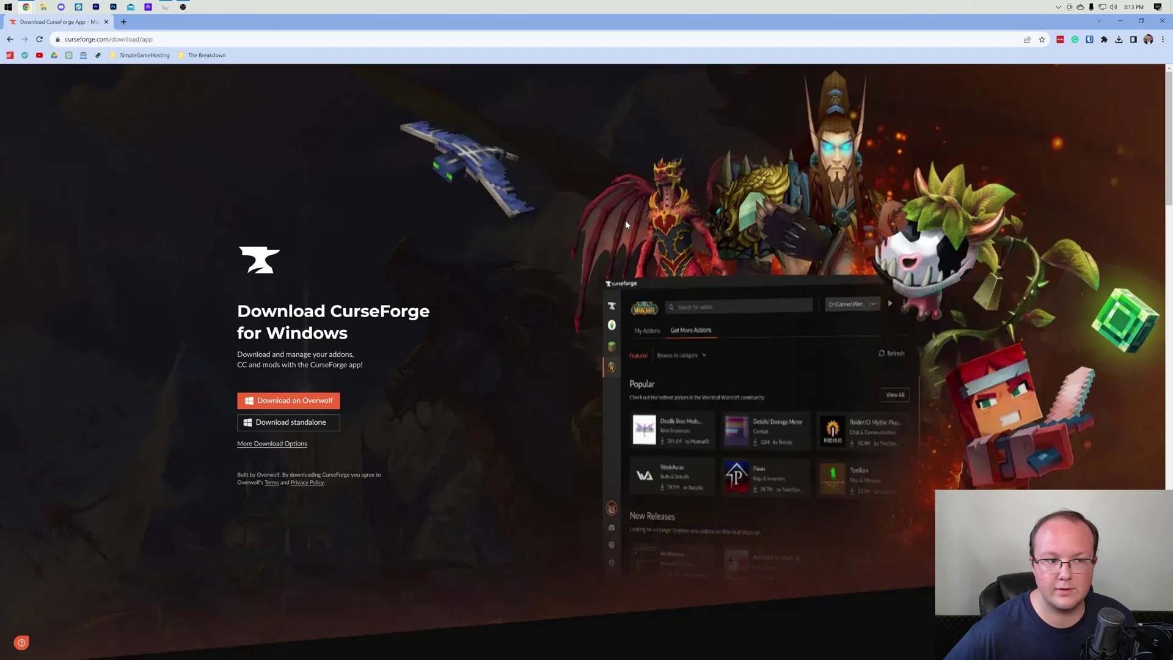
Download the standalone CurseForge Windows installer and run it
scroll(541, 217, "down", 3)
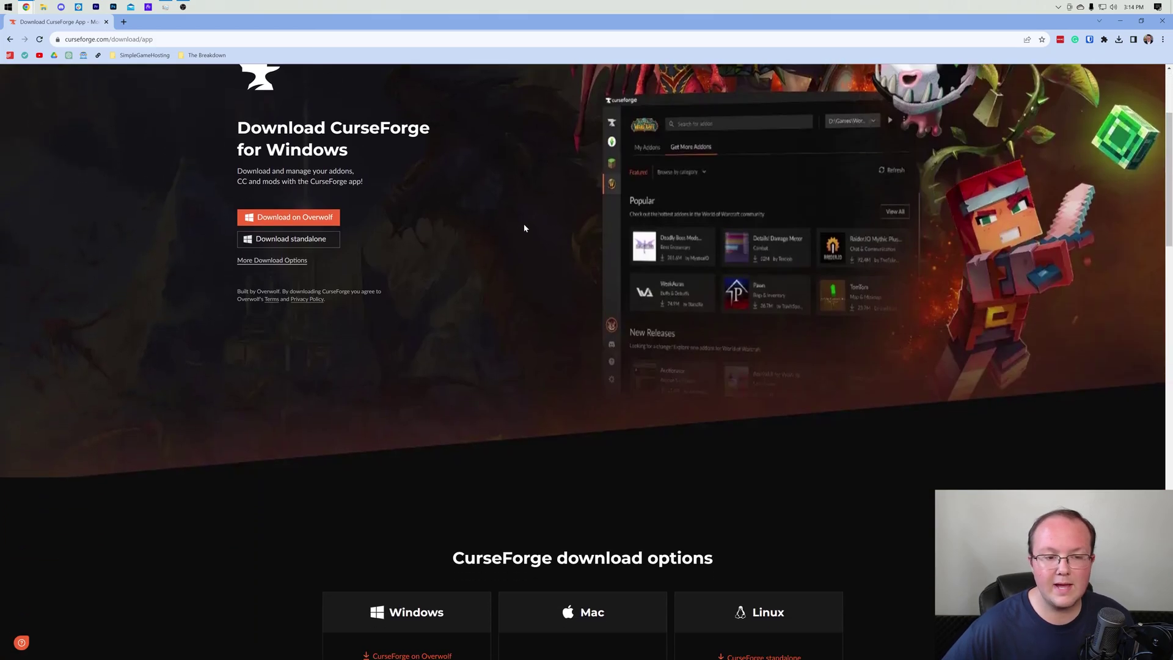
left_click(289, 241)
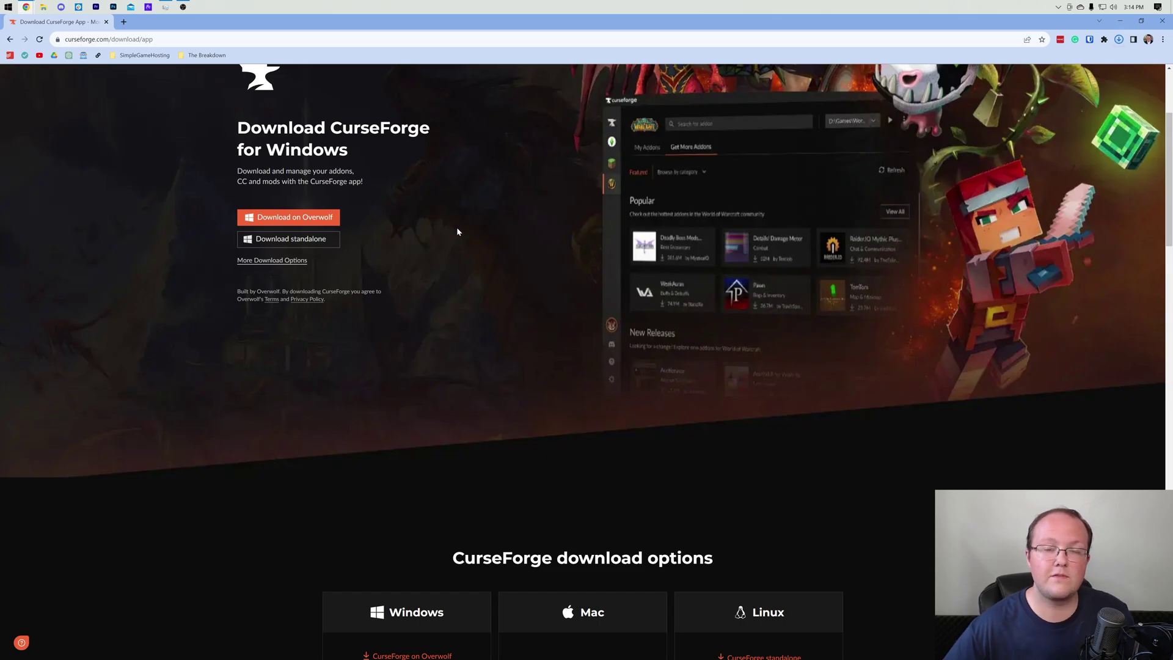
scroll(457, 231, "up", 3)
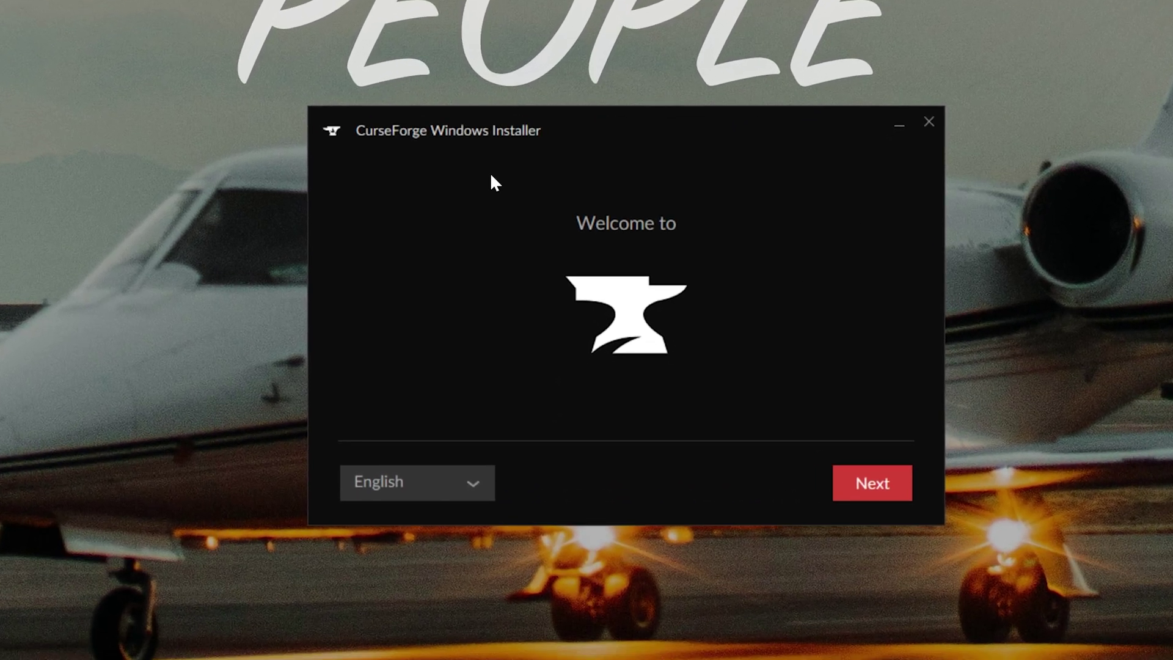
Accept the Terms and Privacy Policy and install CurseForge into the default folder
left_click(862, 477)
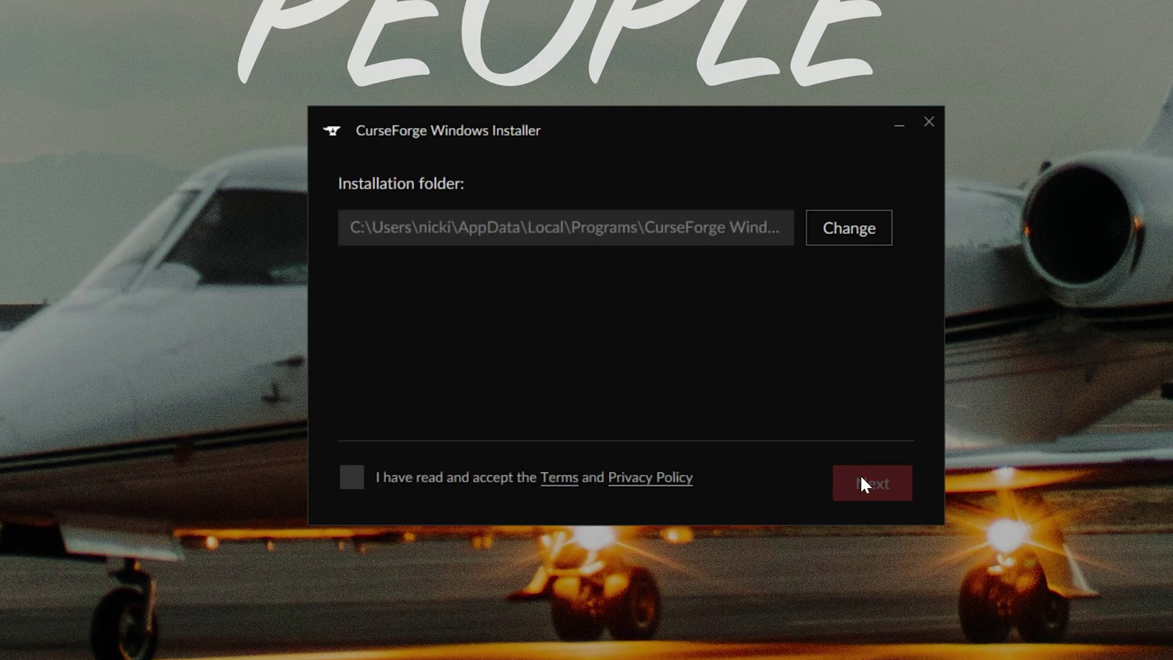
left_click(348, 478)
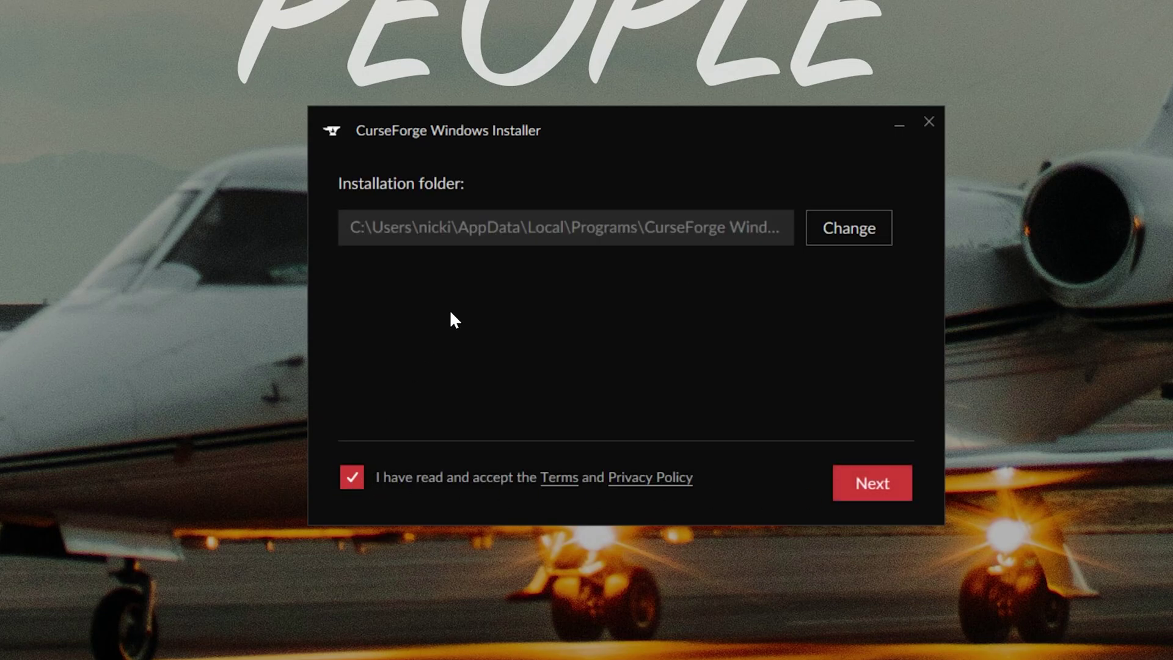
left_click(895, 493)
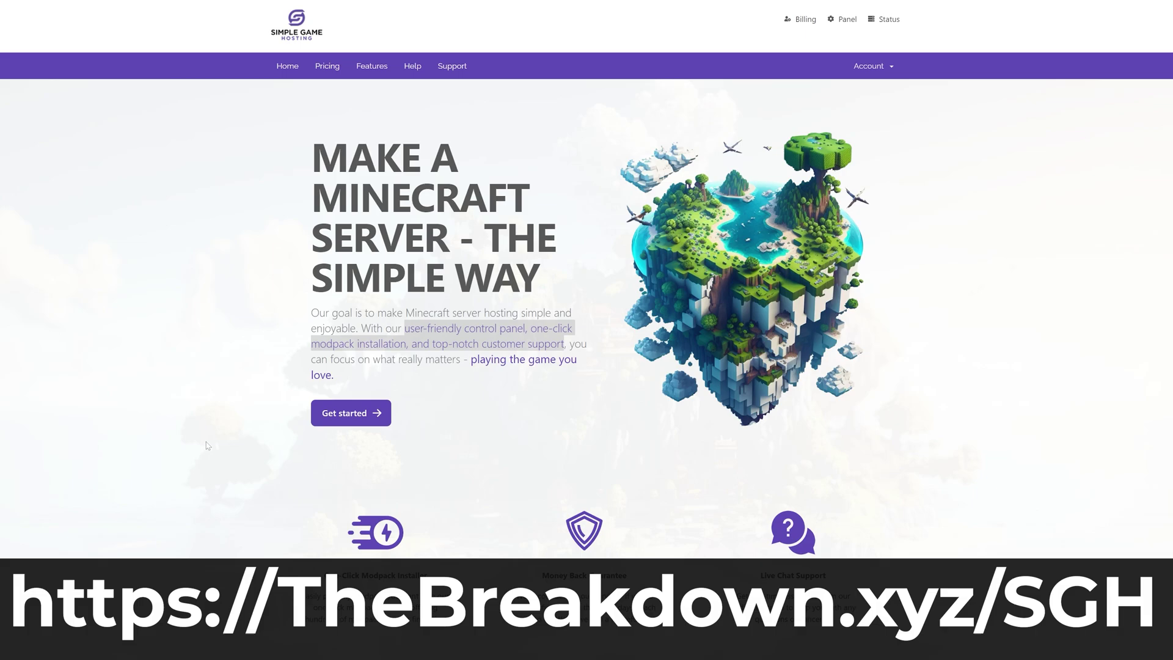
scroll(203, 416, "down", 5)
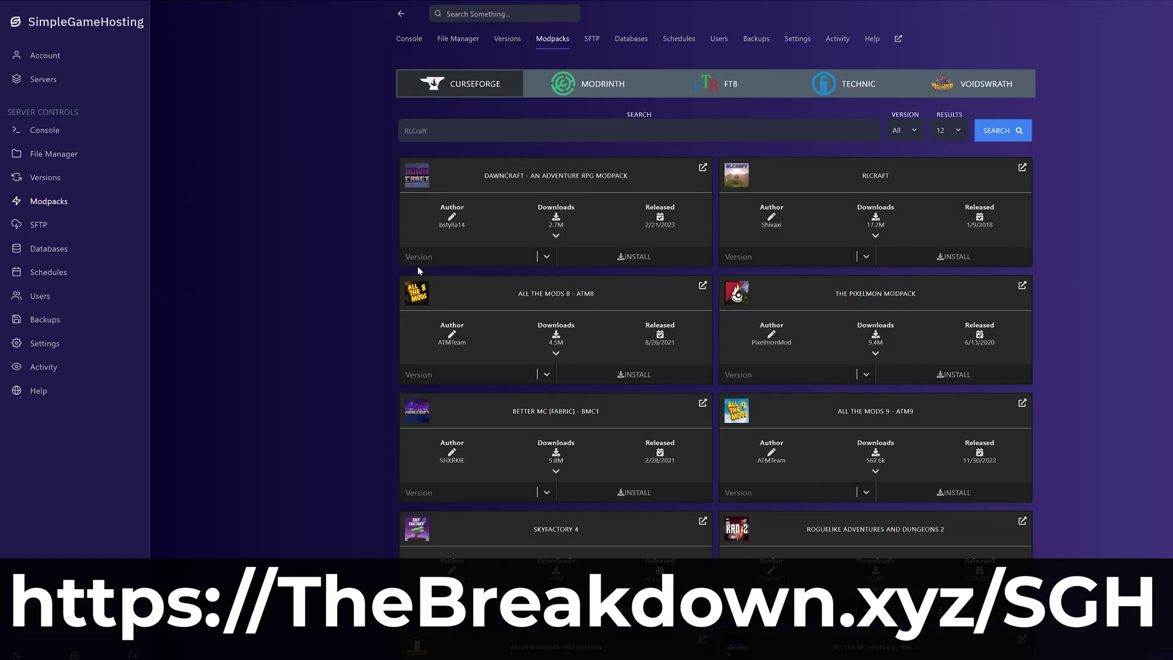
left_click(465, 261)
left_click(467, 382)
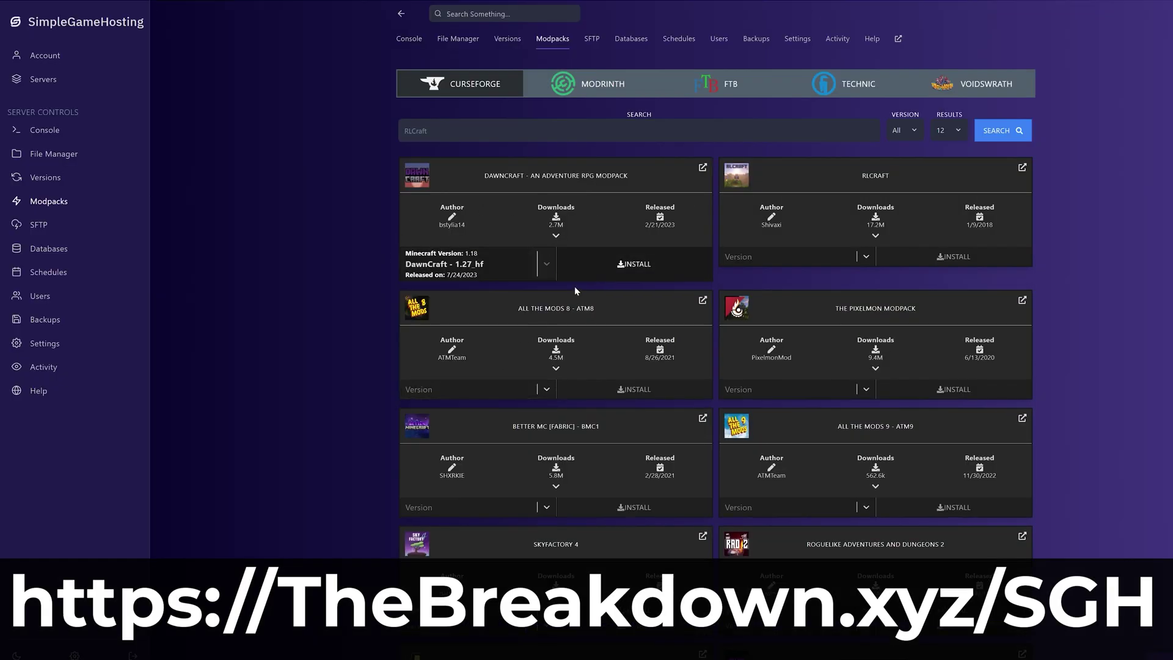
left_click(611, 269)
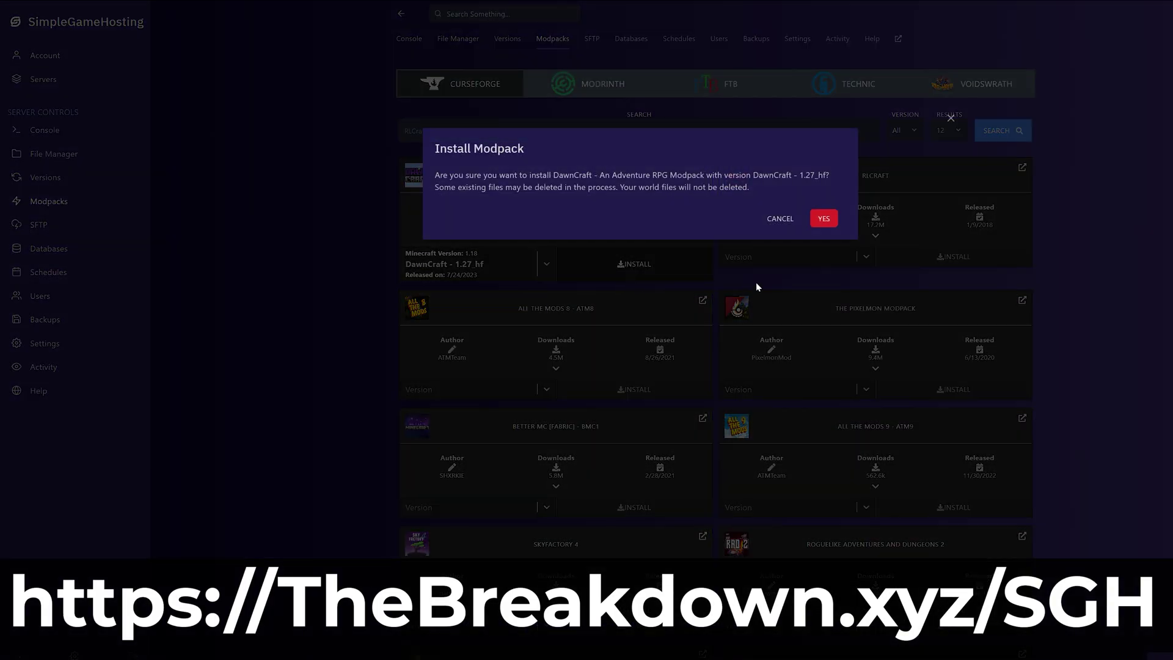
left_click(780, 217)
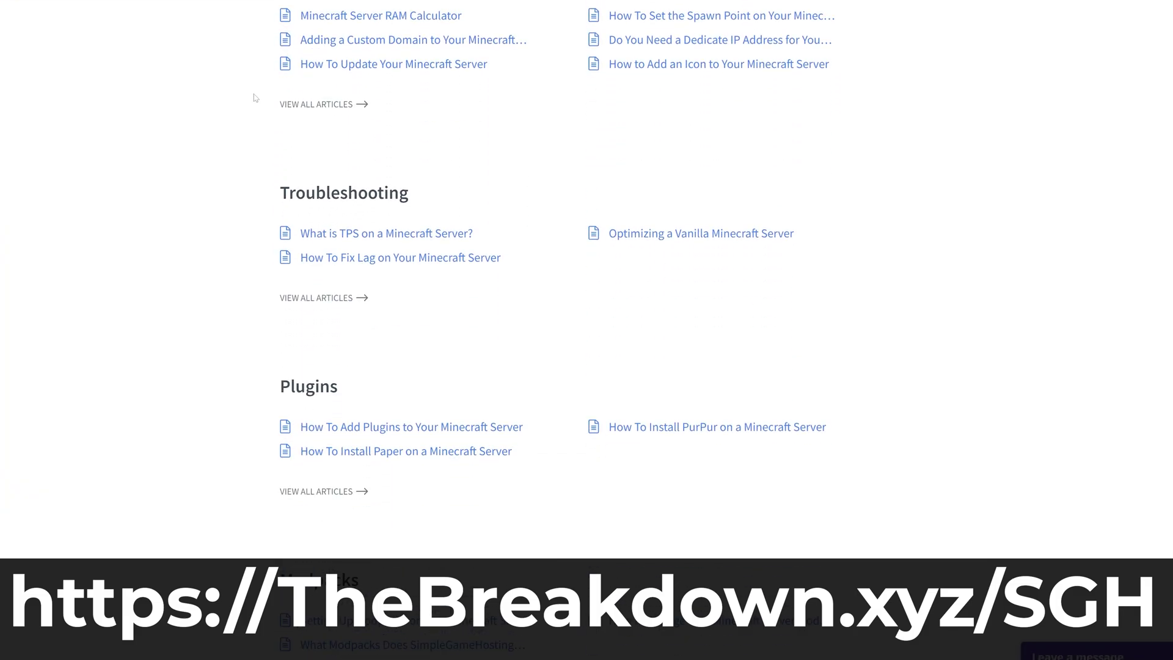
left_click(403, 484)
scroll(129, 339, "down", 6)
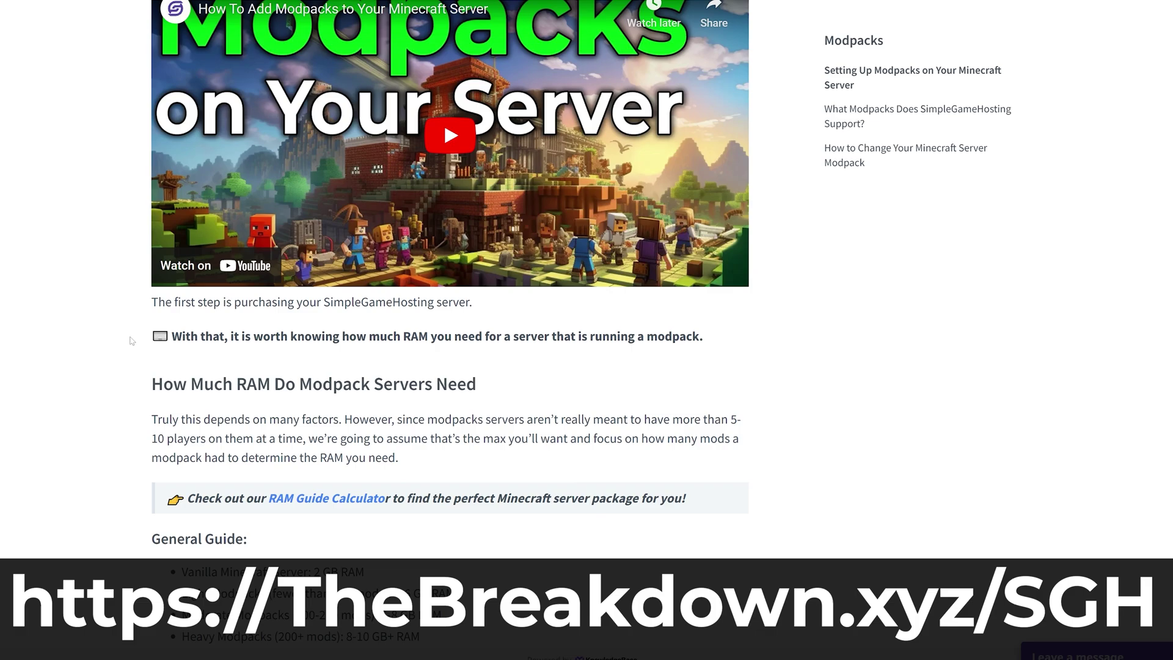
scroll(130, 340, "down", 5)
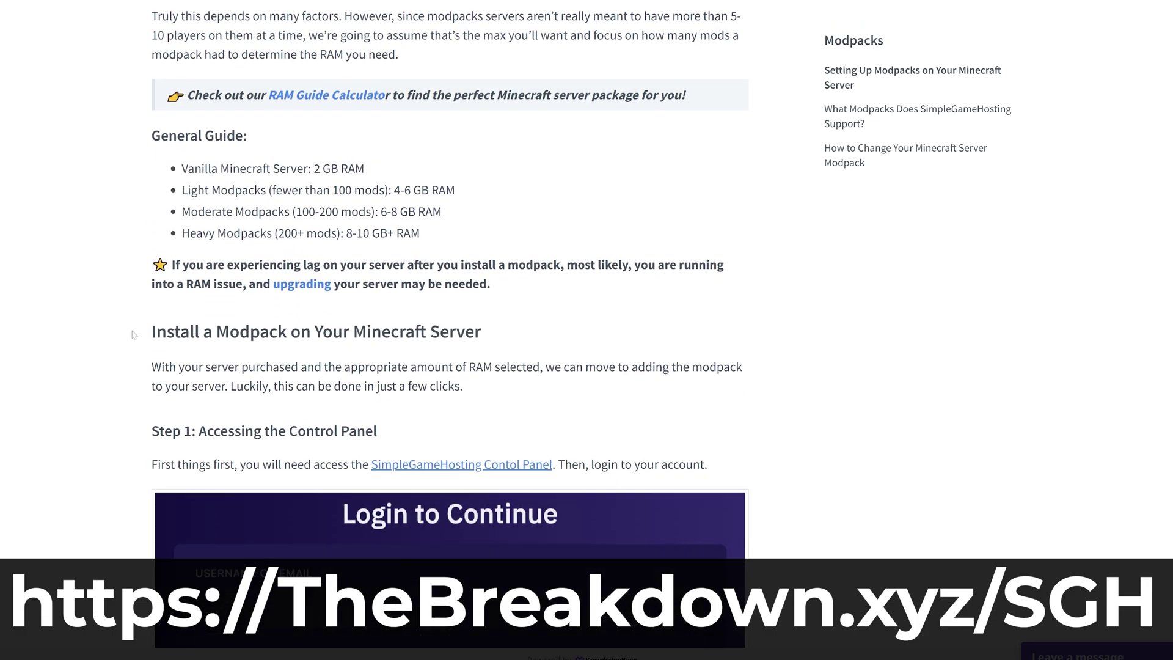
scroll(134, 335, "down", 9)
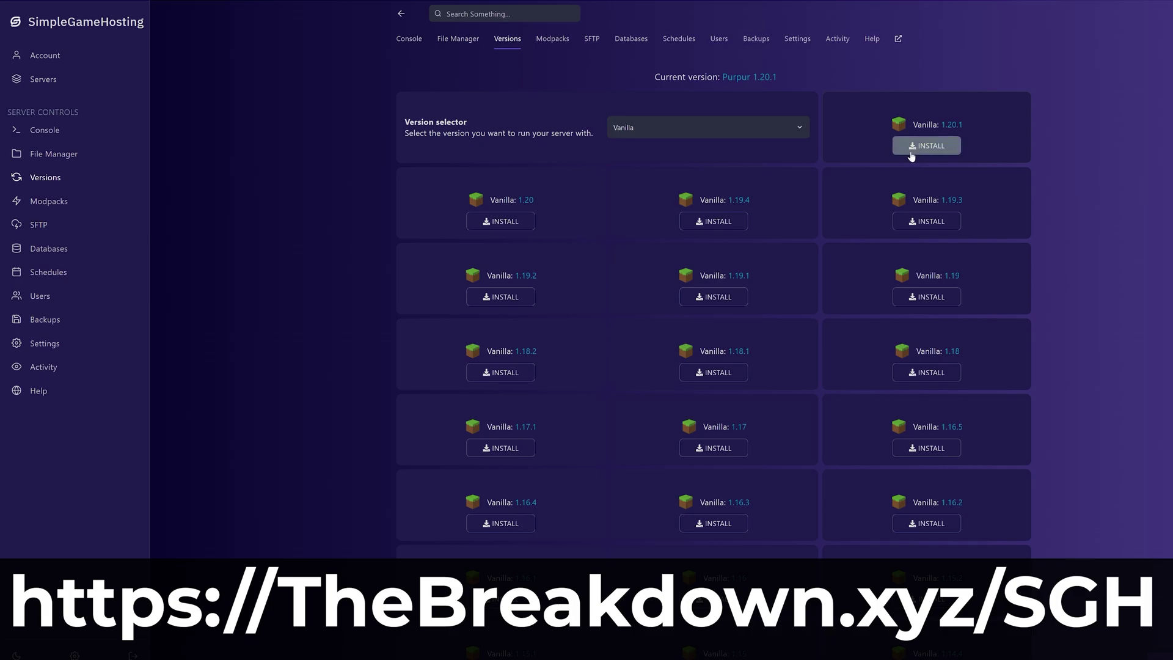
left_click(927, 146)
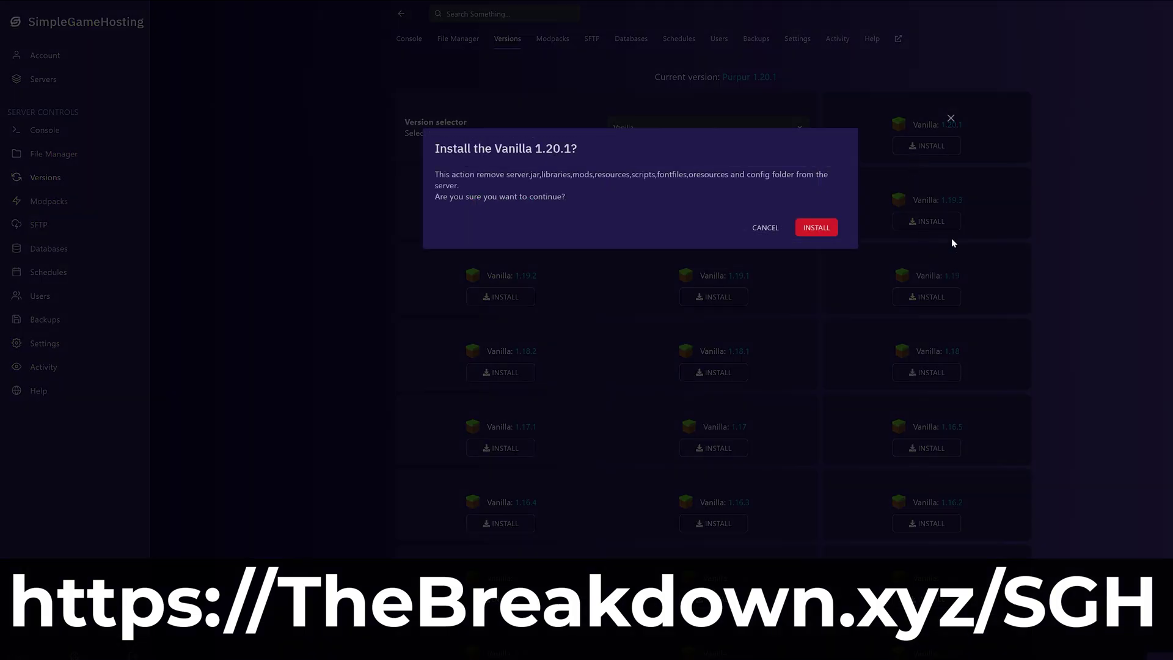
left_click(765, 228)
left_click(690, 127)
left_click(687, 166)
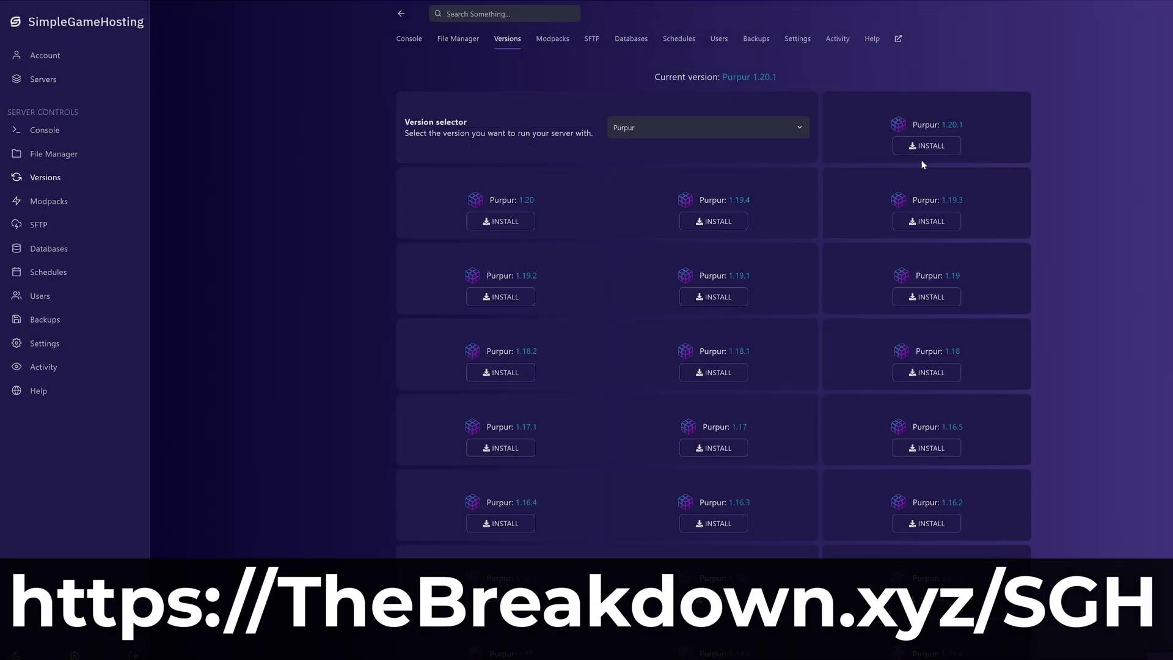
left_click(930, 147)
left_click_drag(563, 220, 811, 218)
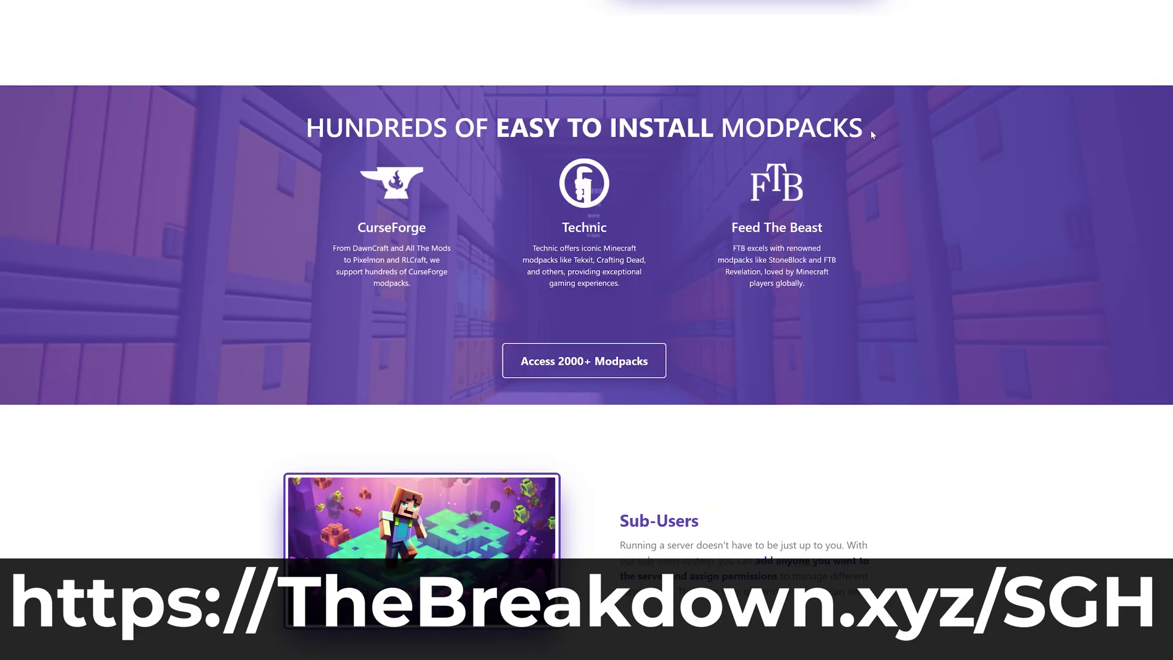
left_click_drag(871, 130, 315, 146)
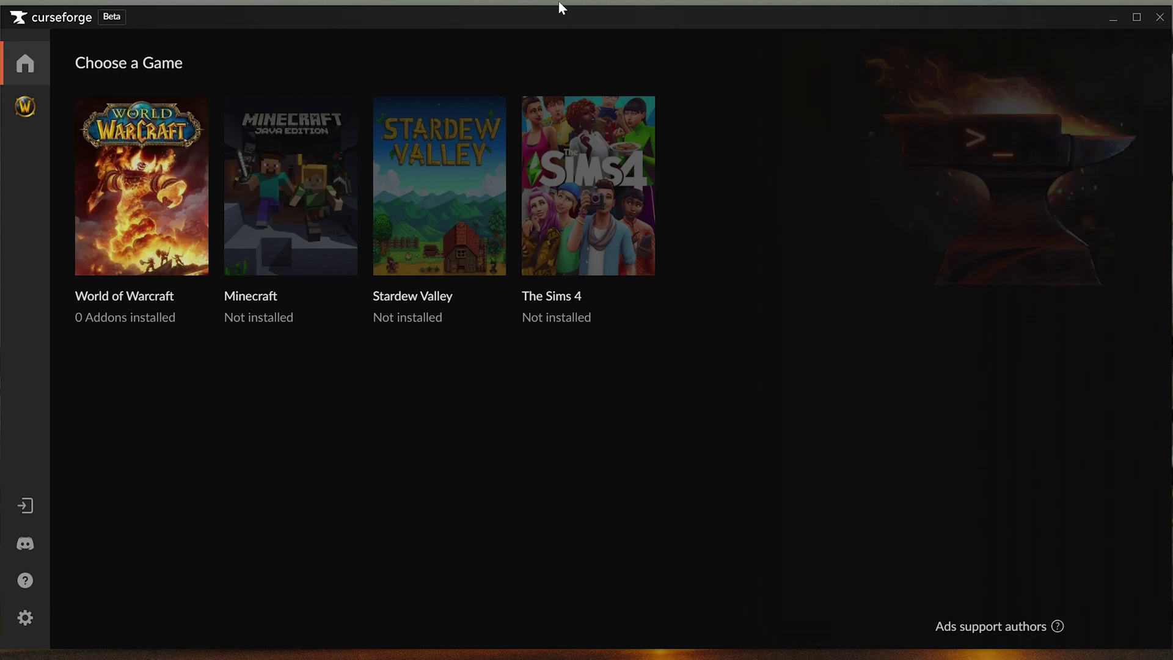
Choose Minecraft and keep the Standard (Recommended) modding folder
left_click(285, 194)
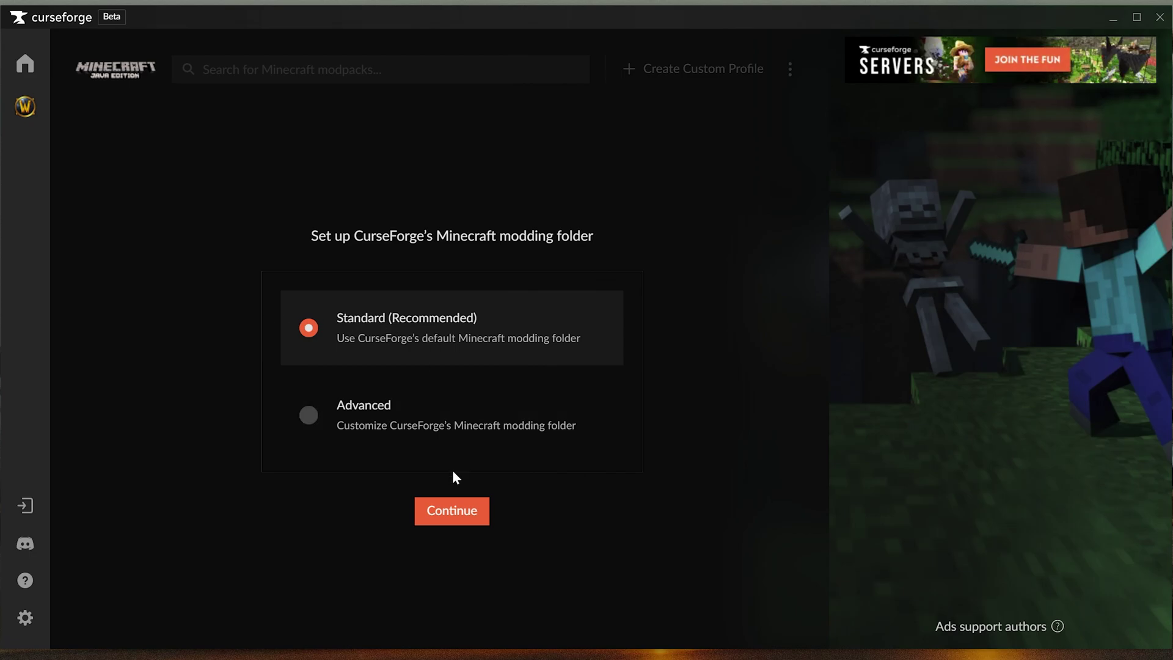
left_click(453, 507)
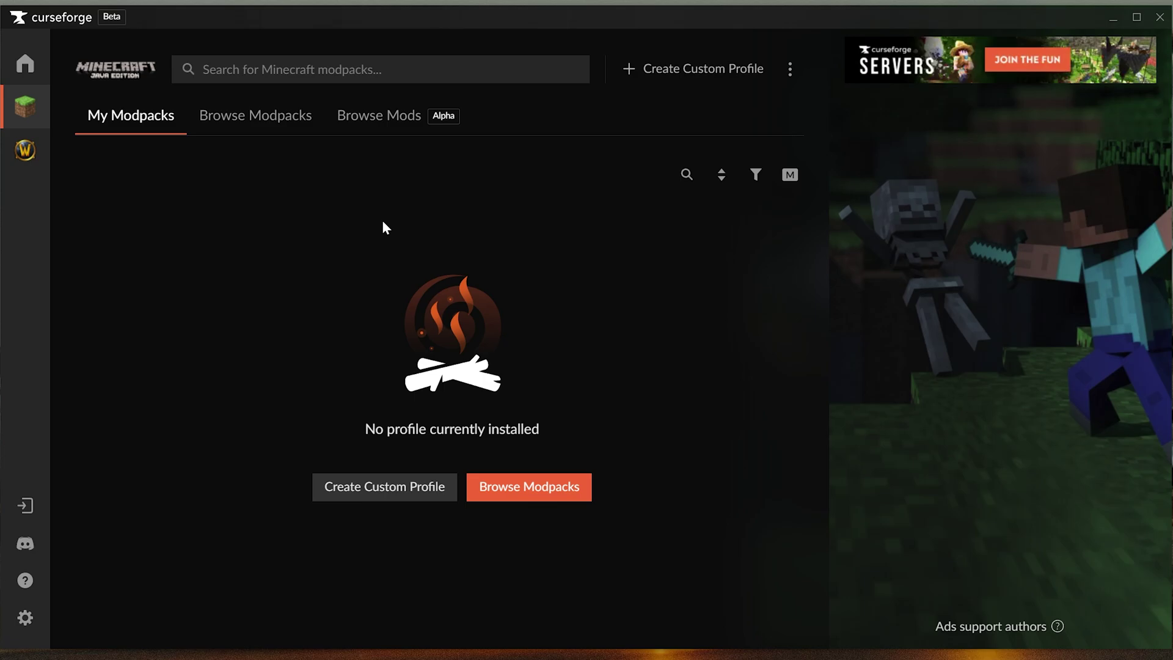
Search modpacks for 'rlcraft', install RLCraft 1.12.2 v2.9.3, and go back to the featured list
left_click(256, 117)
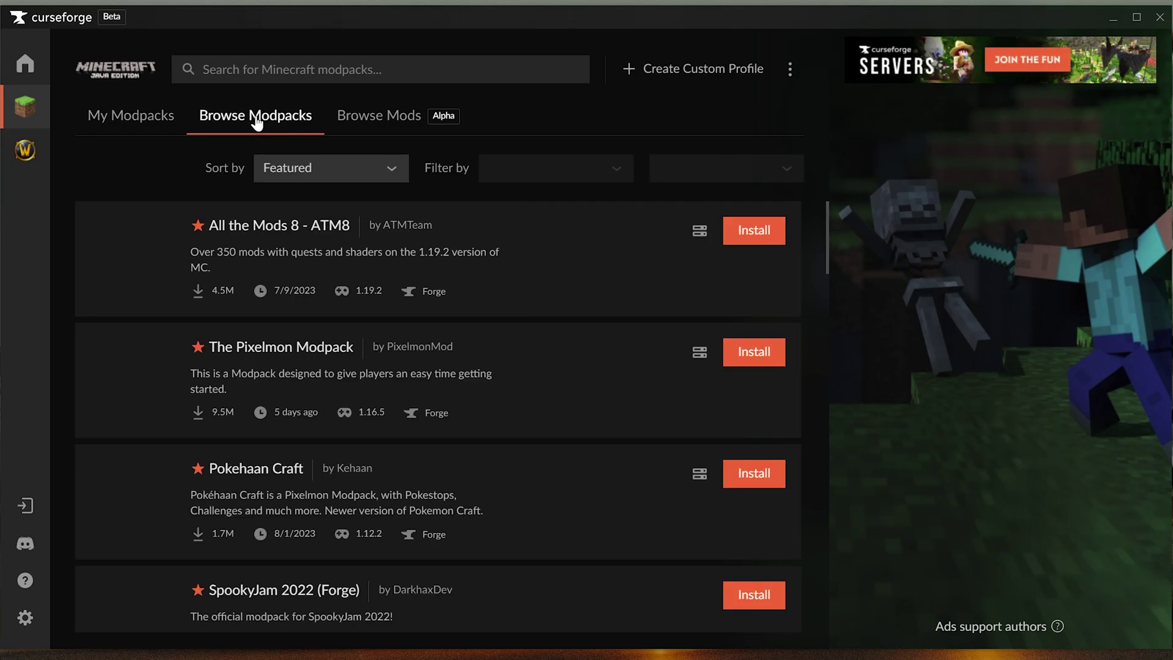
scroll(358, 255, "down", 5)
scroll(357, 255, "up", 5)
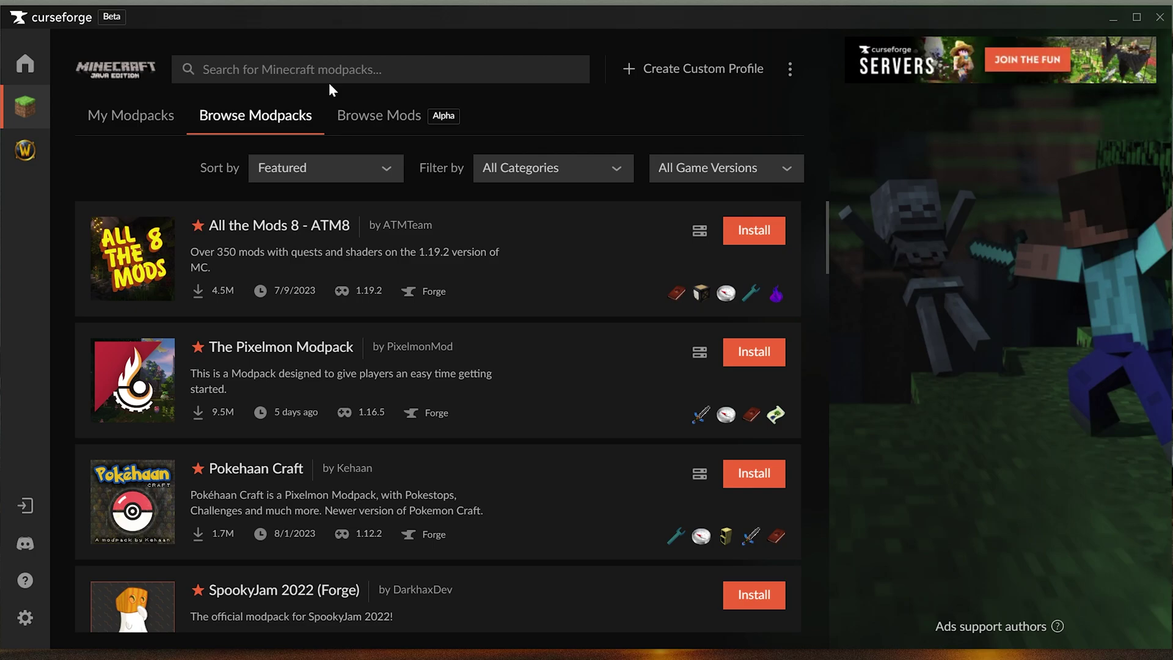
left_click(191, 74)
type("rlcraft")
key("Return")
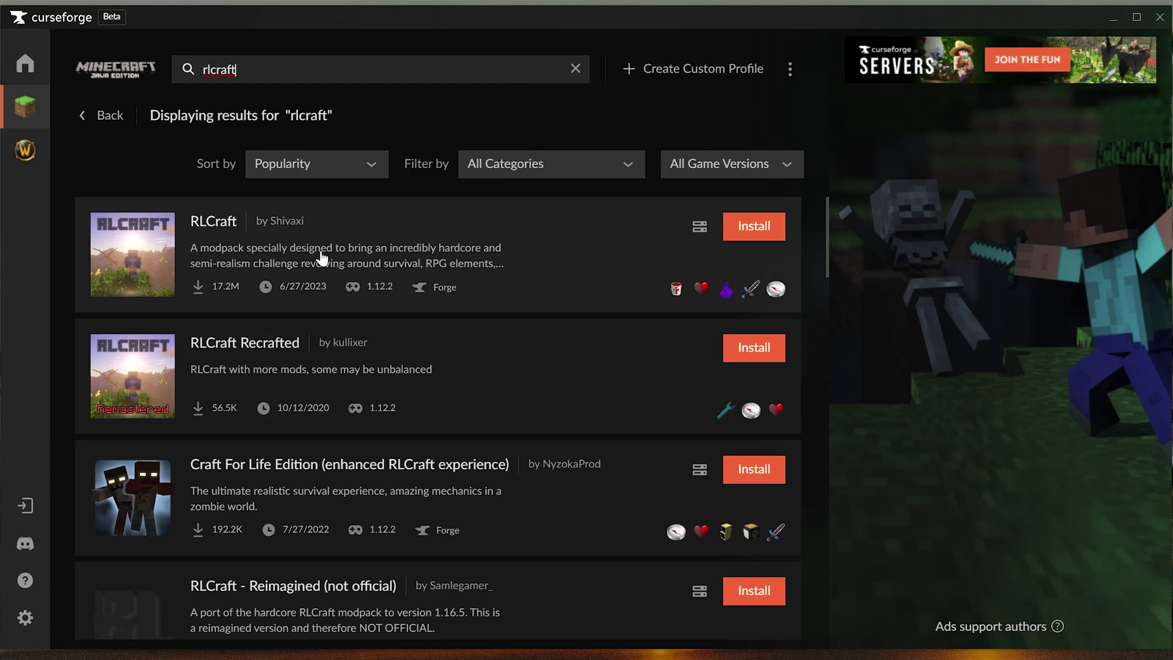
left_click(754, 234)
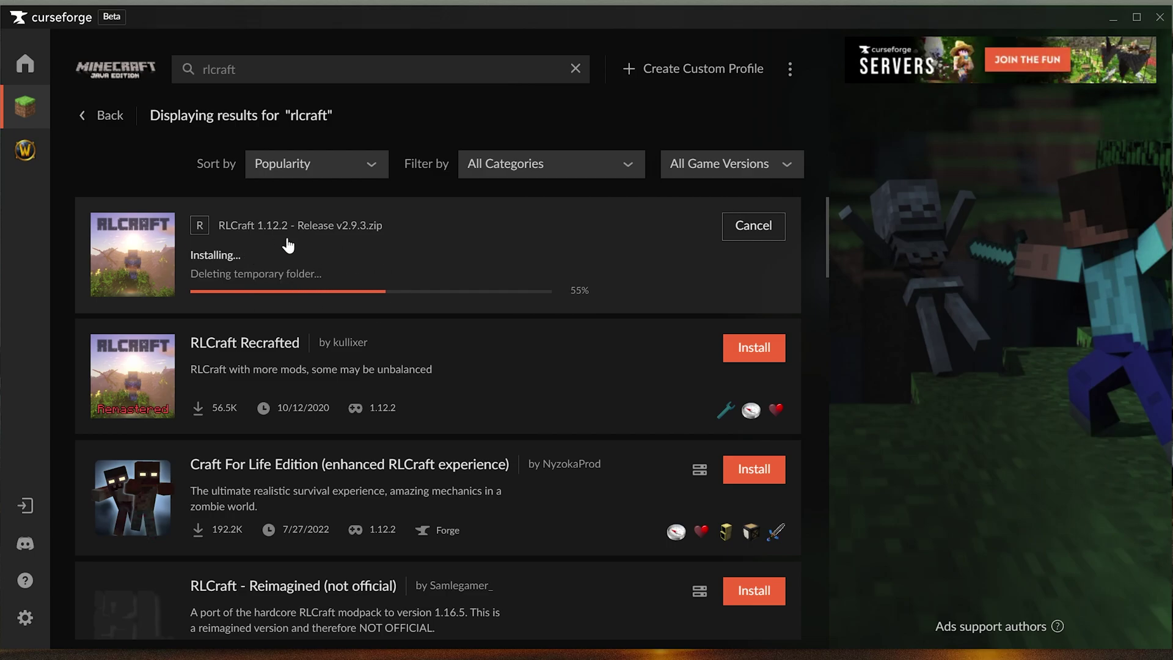
left_click(125, 118)
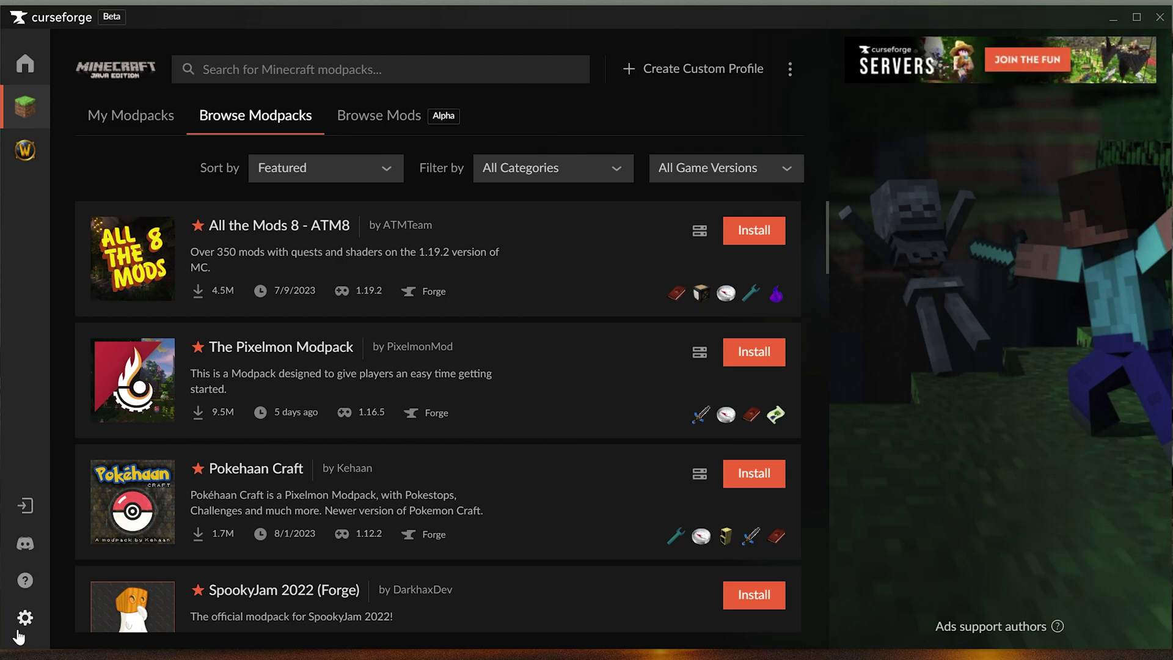
Open Settings and review Addons, Languages, Subscription and Privacy, ending on Advanced
left_click(19, 631)
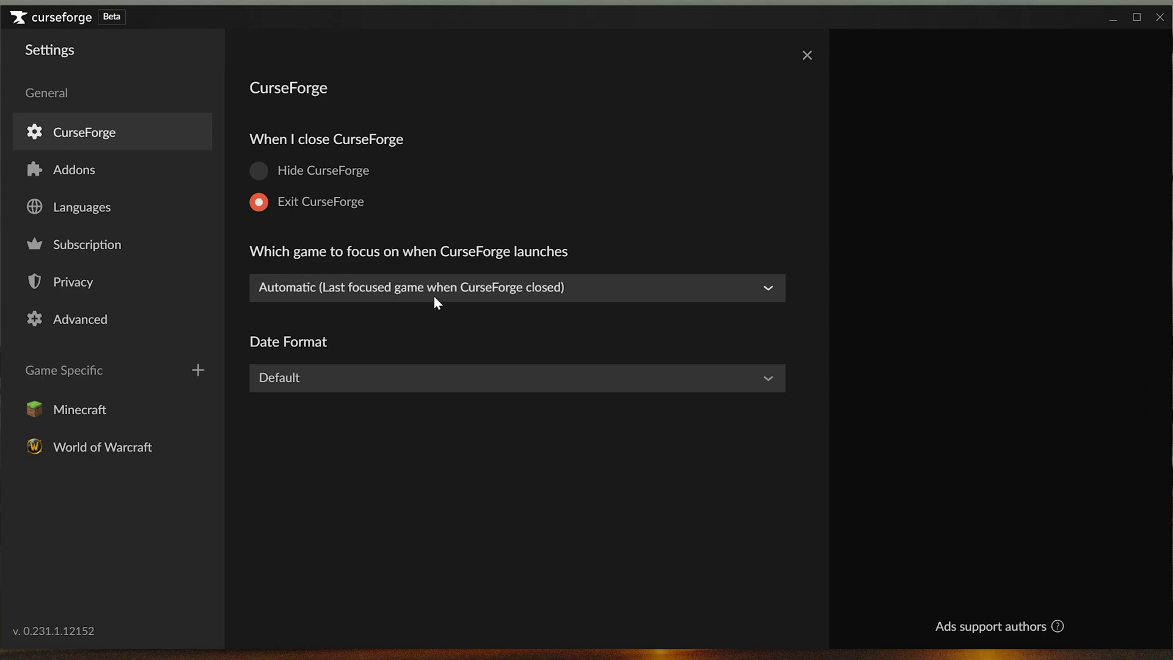
left_click(88, 164)
left_click(87, 205)
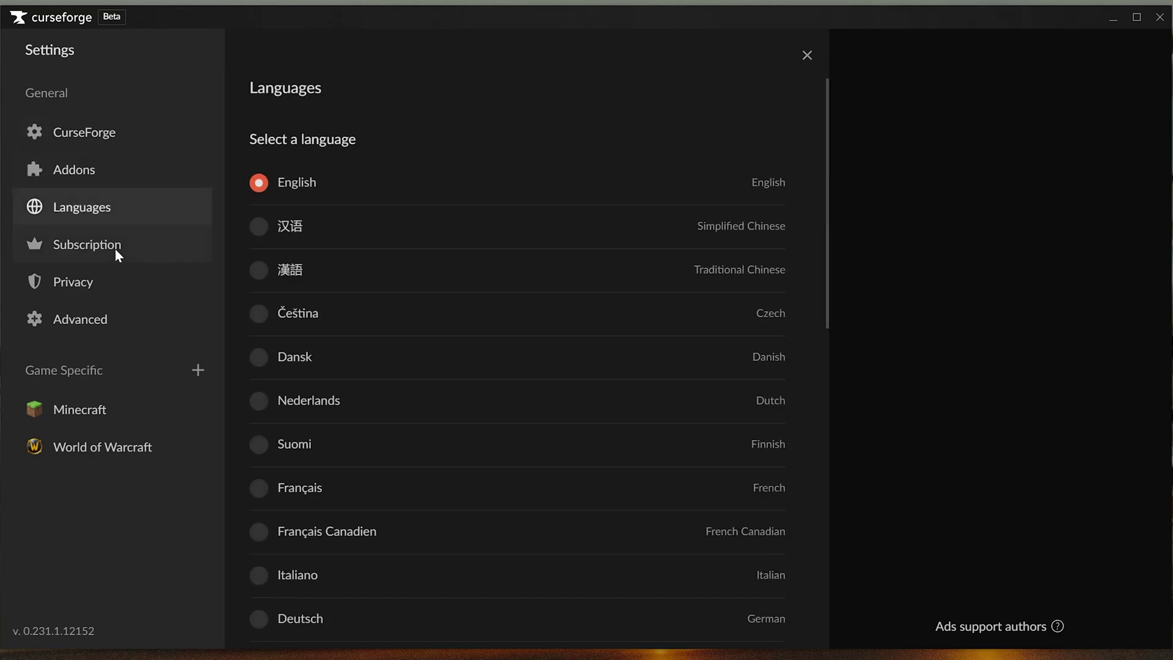
left_click(115, 246)
left_click(121, 273)
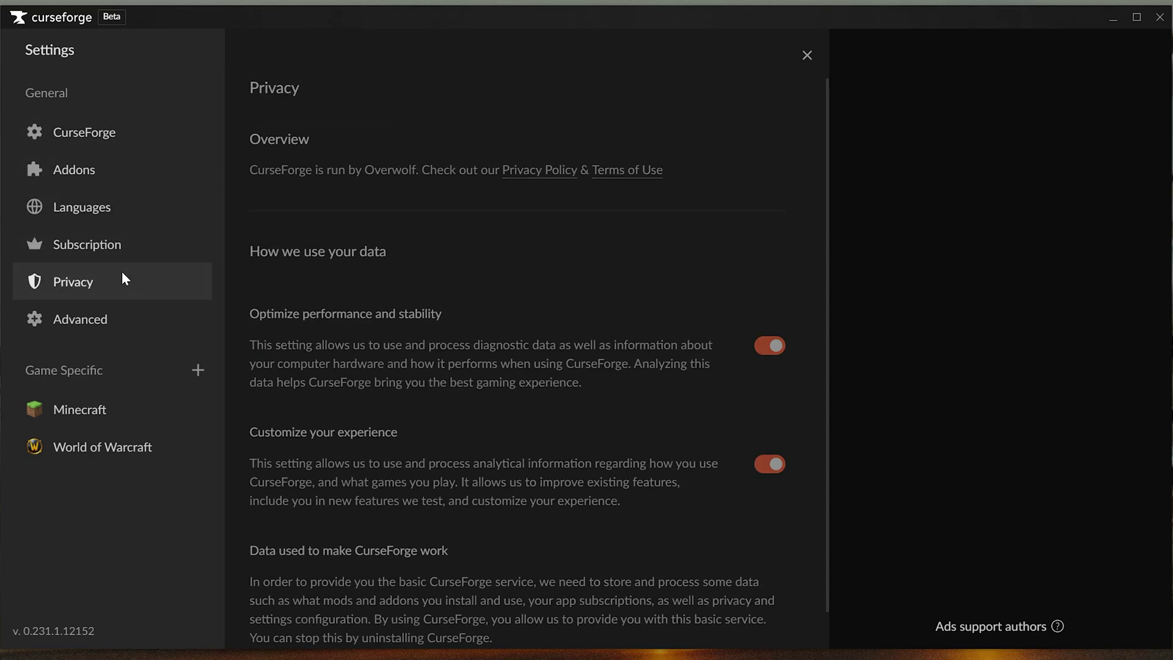
left_click(98, 315)
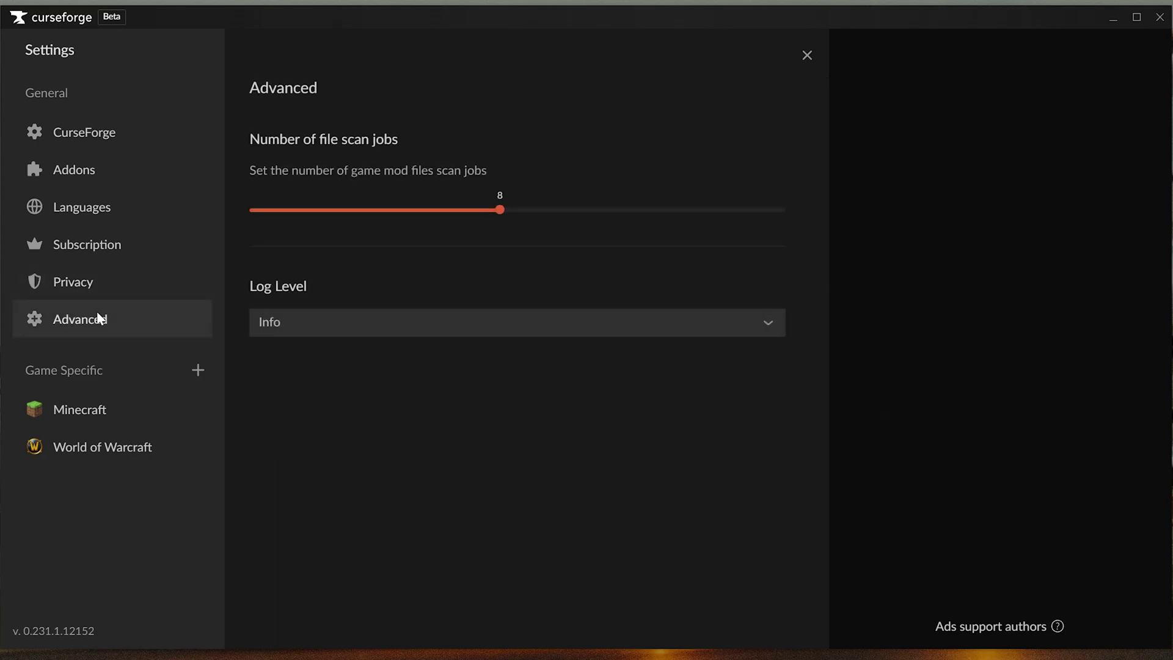
Set Minecraft's custom game resolution to 1920×1080
left_click(91, 406)
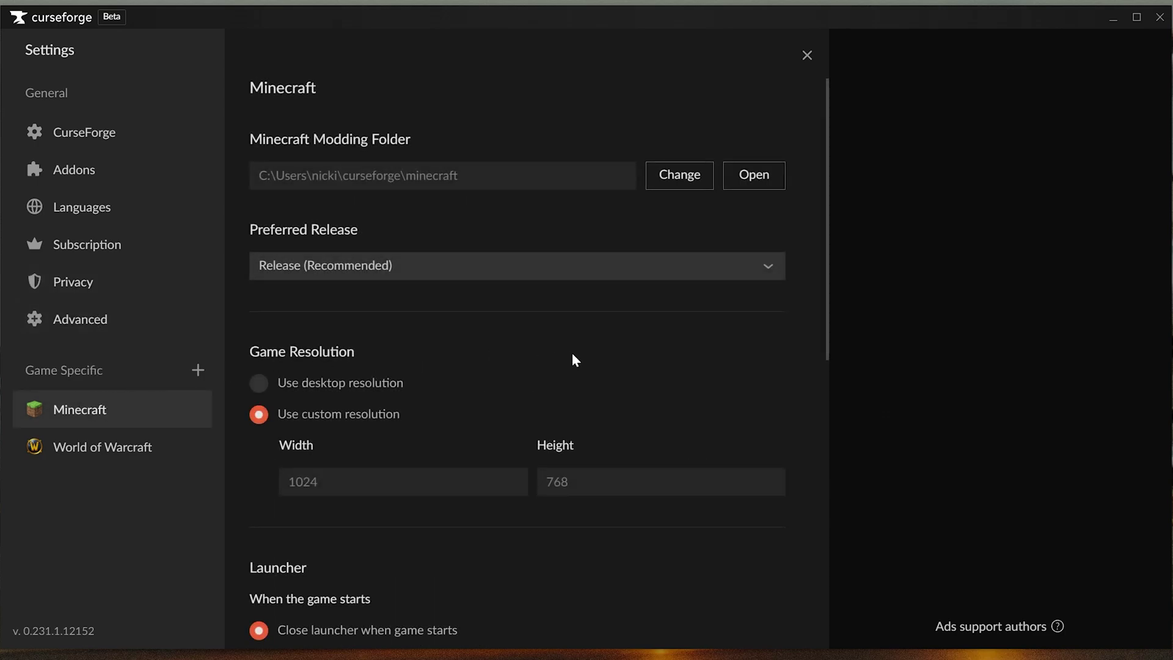
scroll(396, 317, "down", 4)
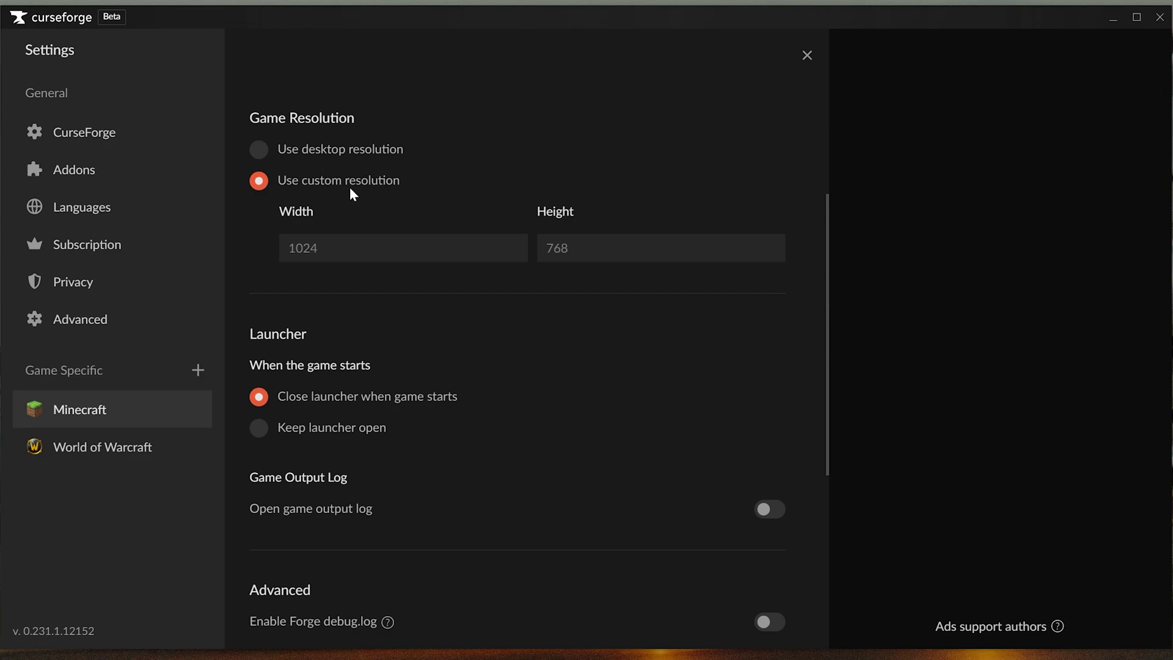
double_click(408, 238)
type("1920")
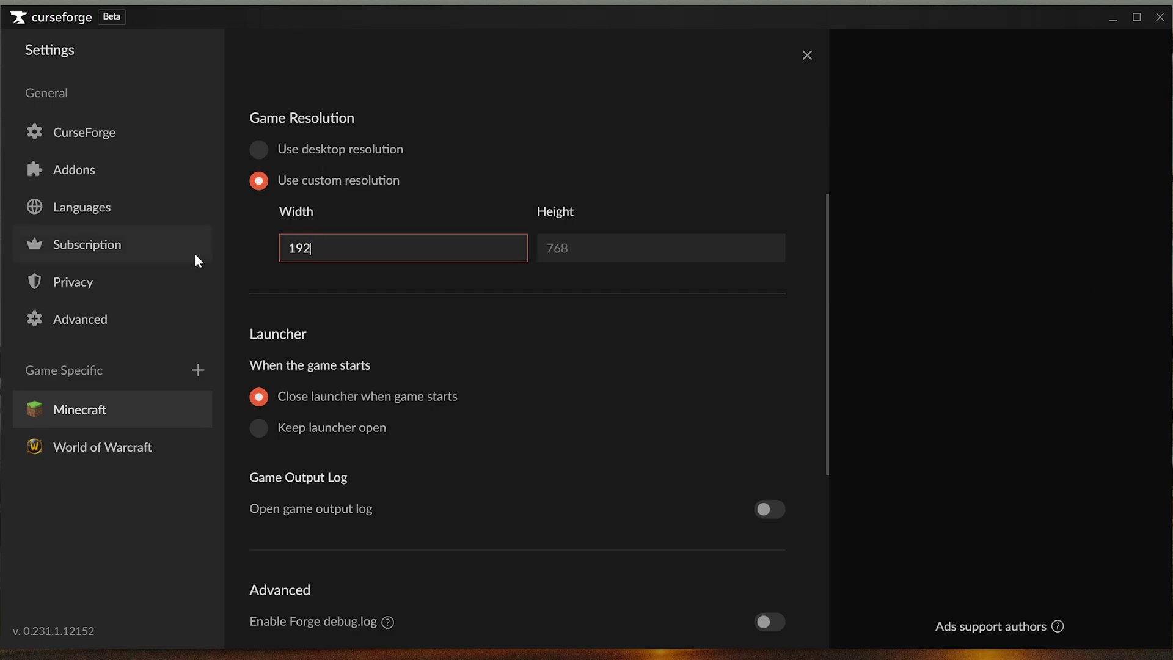
key("Tab")
type("10")
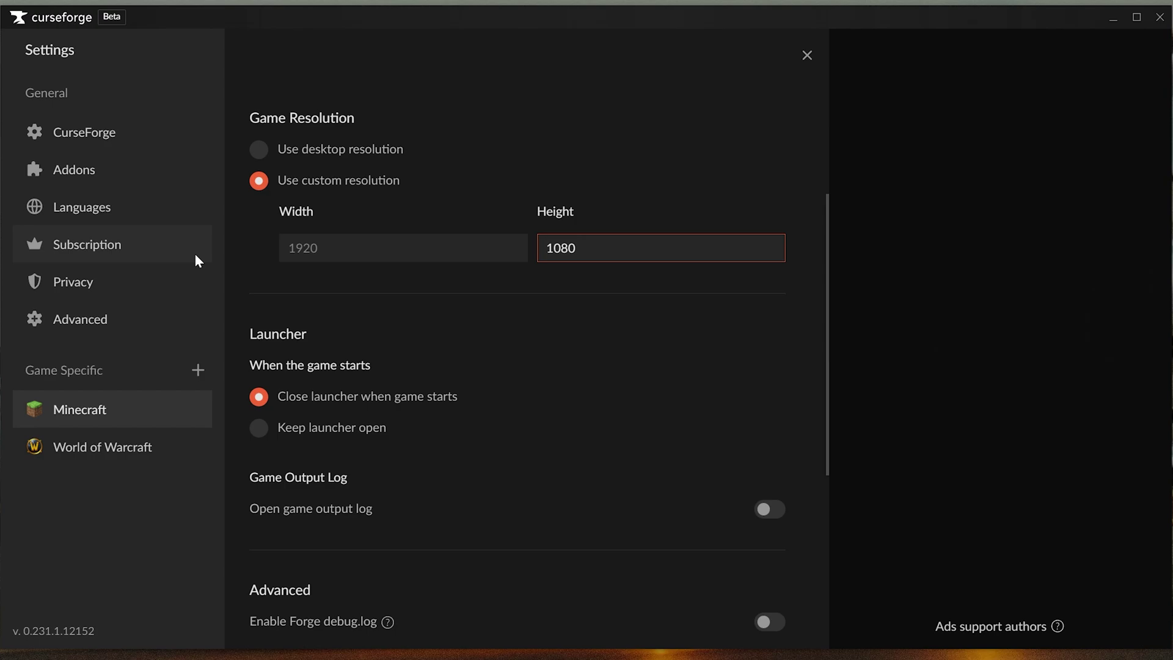
left_click(402, 314)
Raise default allocated memory to 6208MB and keep Release (Recommended) as preferred release
scroll(410, 322, "down", 3)
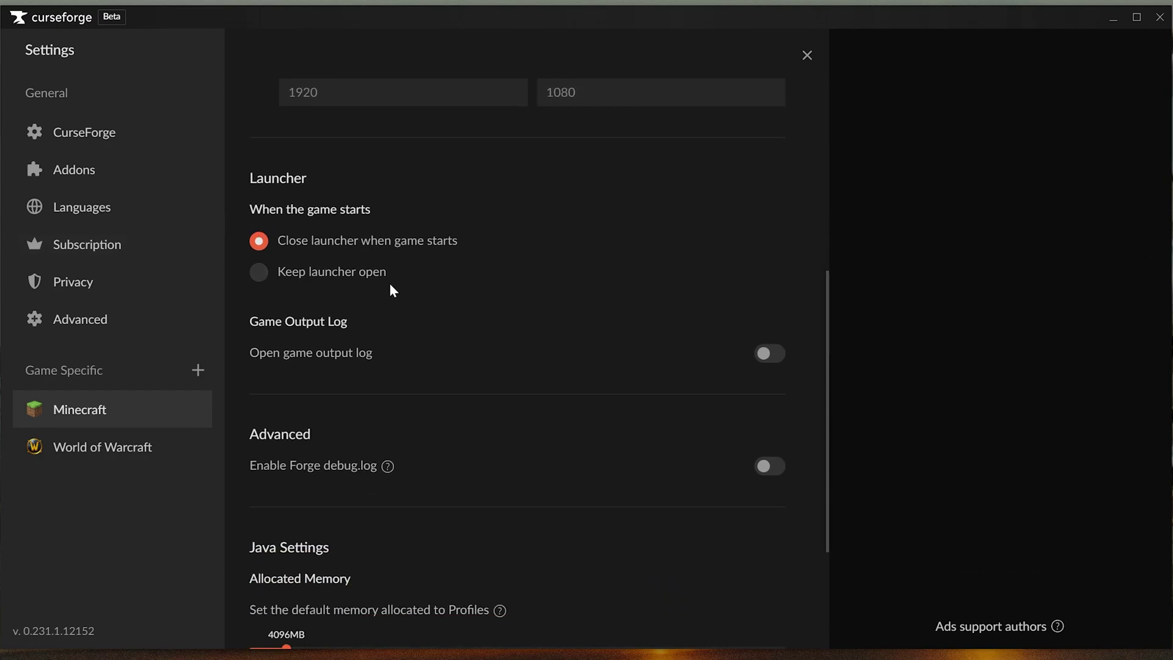
scroll(647, 269, "down", 4)
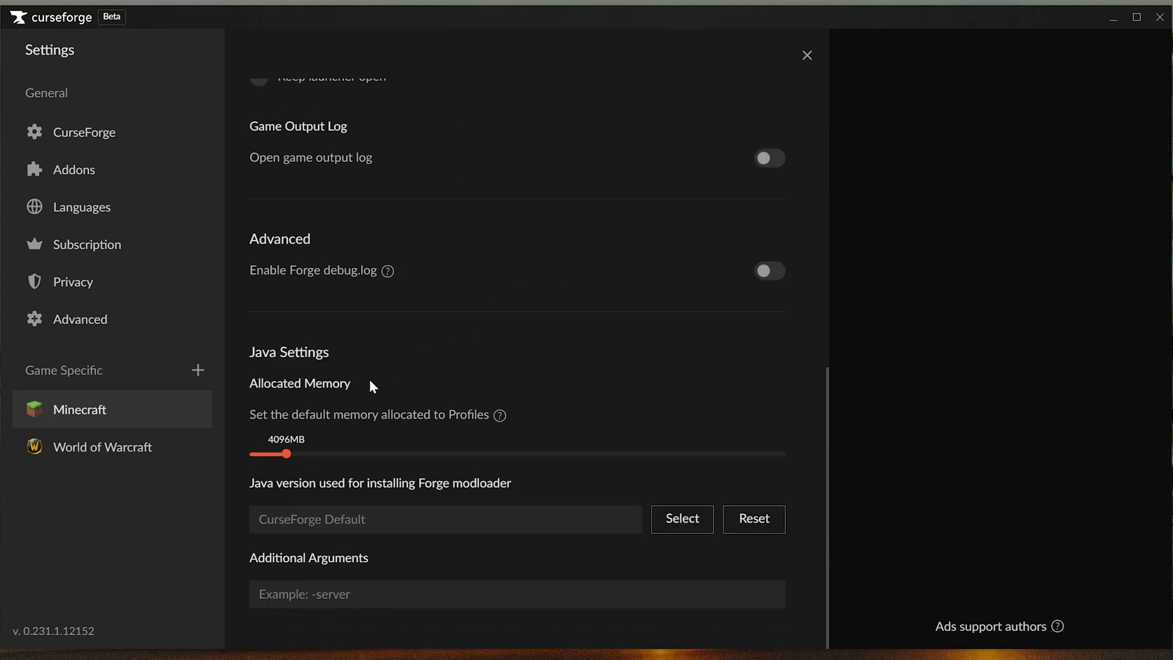
mouse_move(286, 461)
left_mouse_down()
mouse_move(323, 463)
mouse_move(305, 463)
left_mouse_up()
scroll(451, 426, "up", 12)
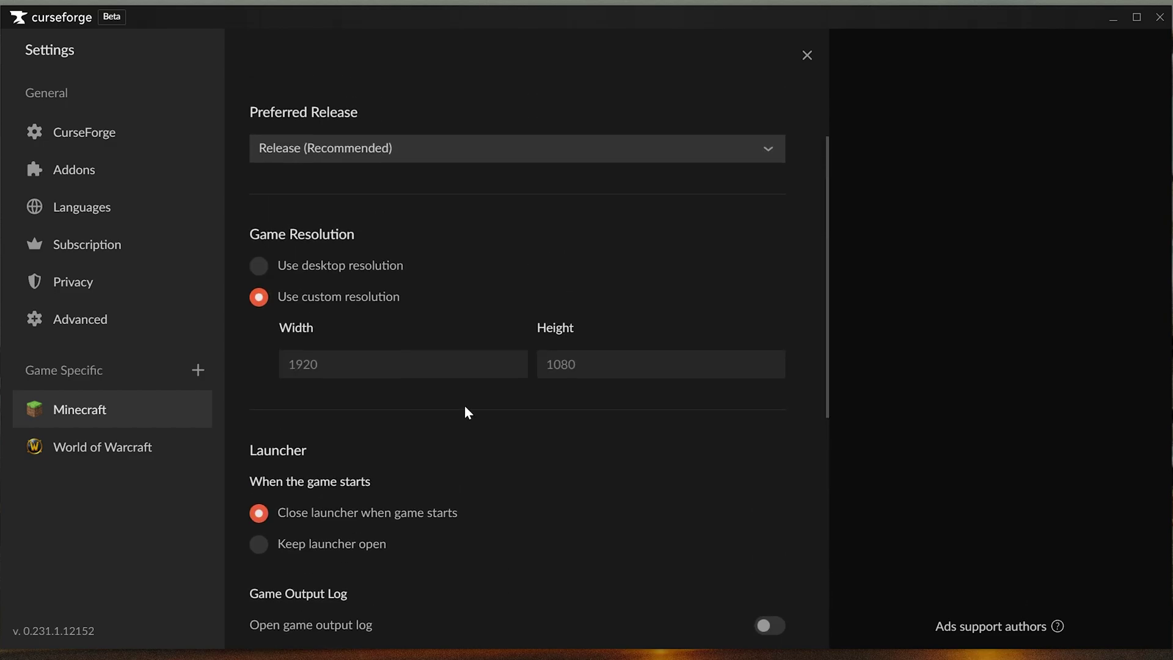
left_click(416, 264)
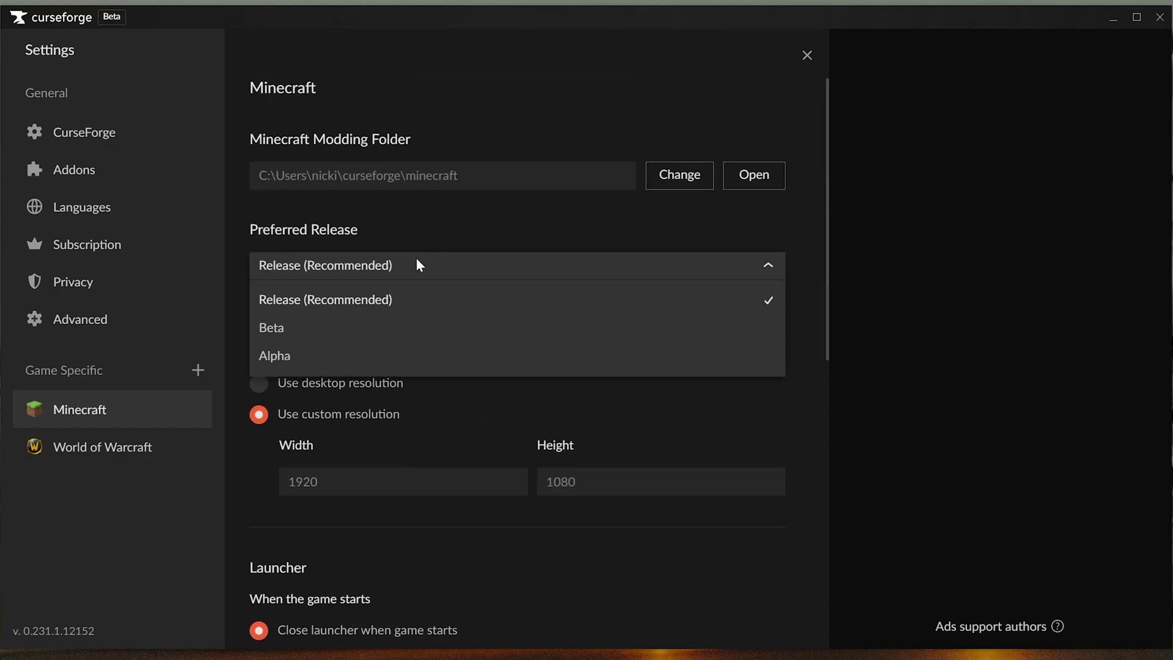
left_click(296, 298)
left_click(302, 275)
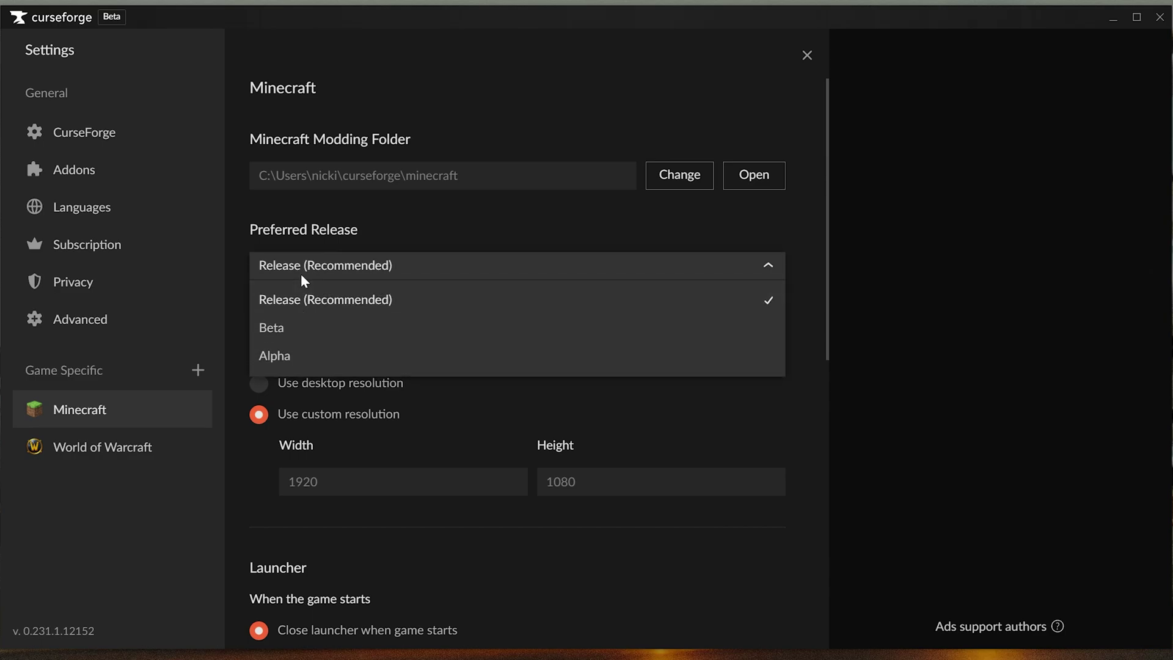
left_click(368, 299)
scroll(519, 258, "down", 8)
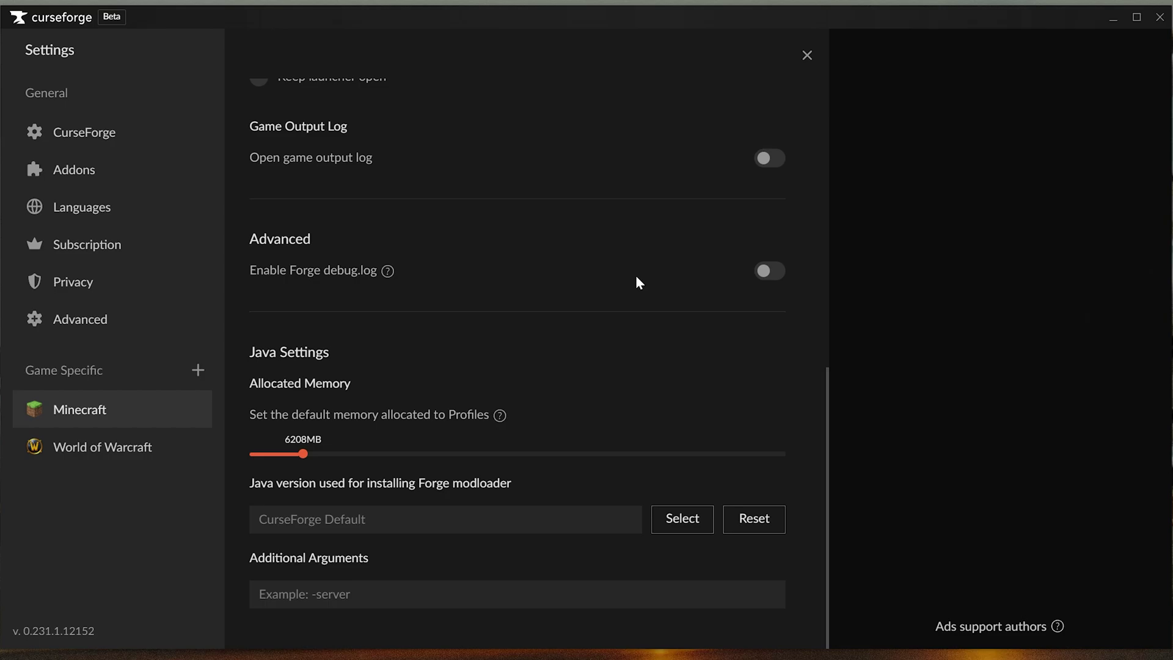
scroll(637, 278, "up", 8)
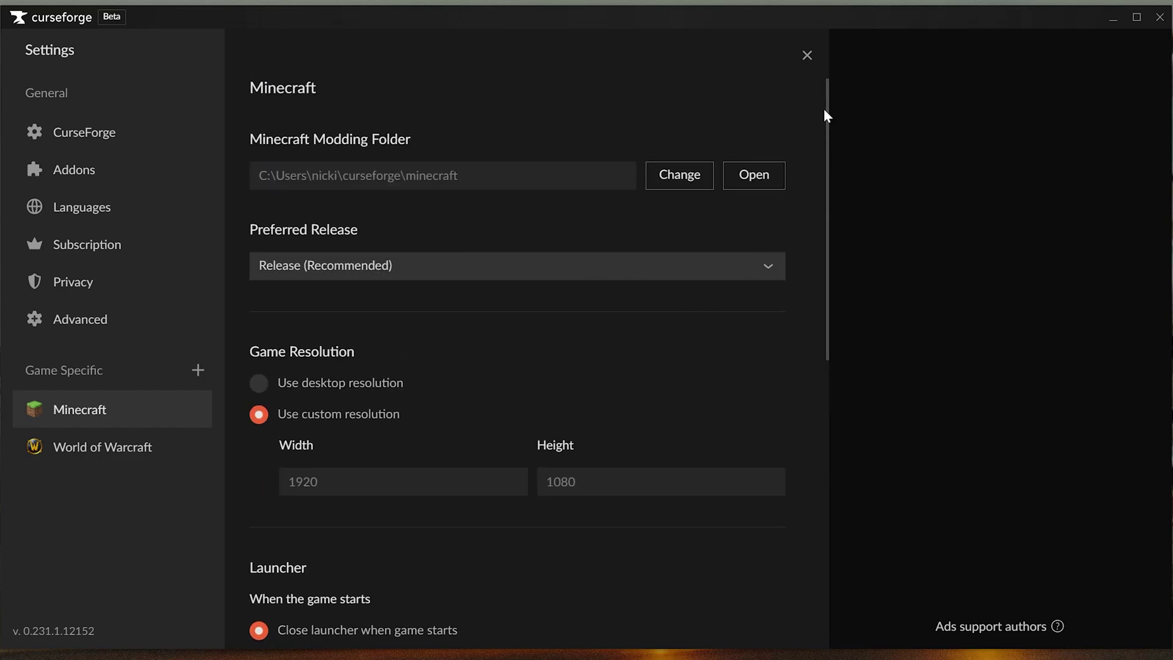
Find Just Enough Items in Browse Mods and install its jei-1.20.1-forge file from Versions
left_click(805, 55)
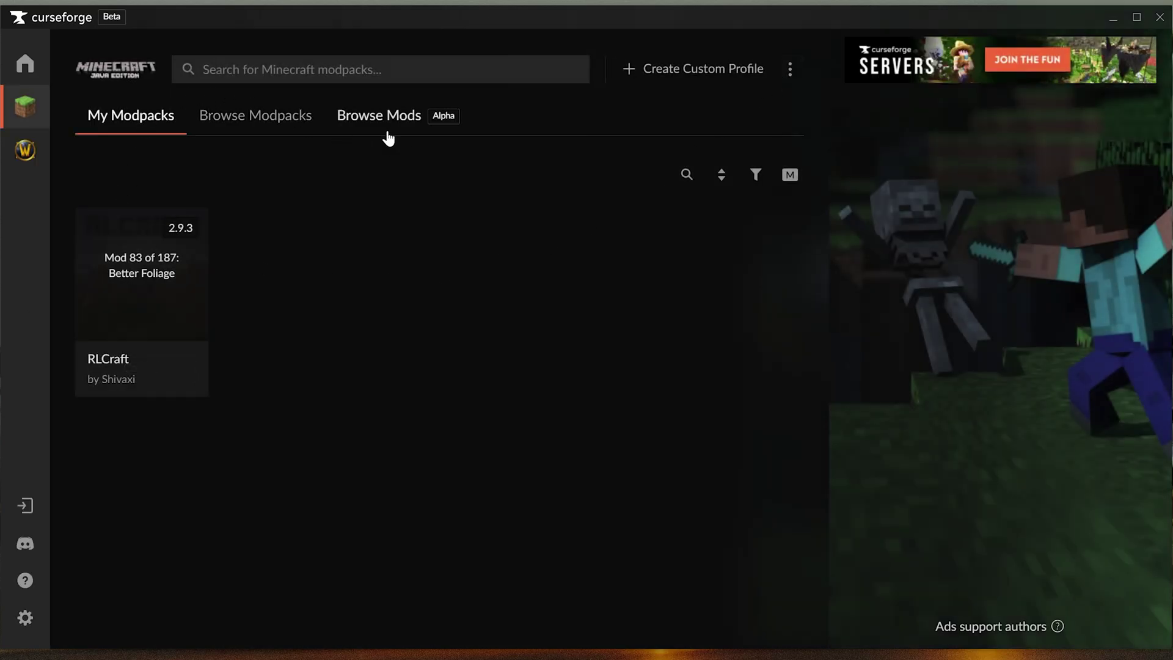
left_click(385, 116)
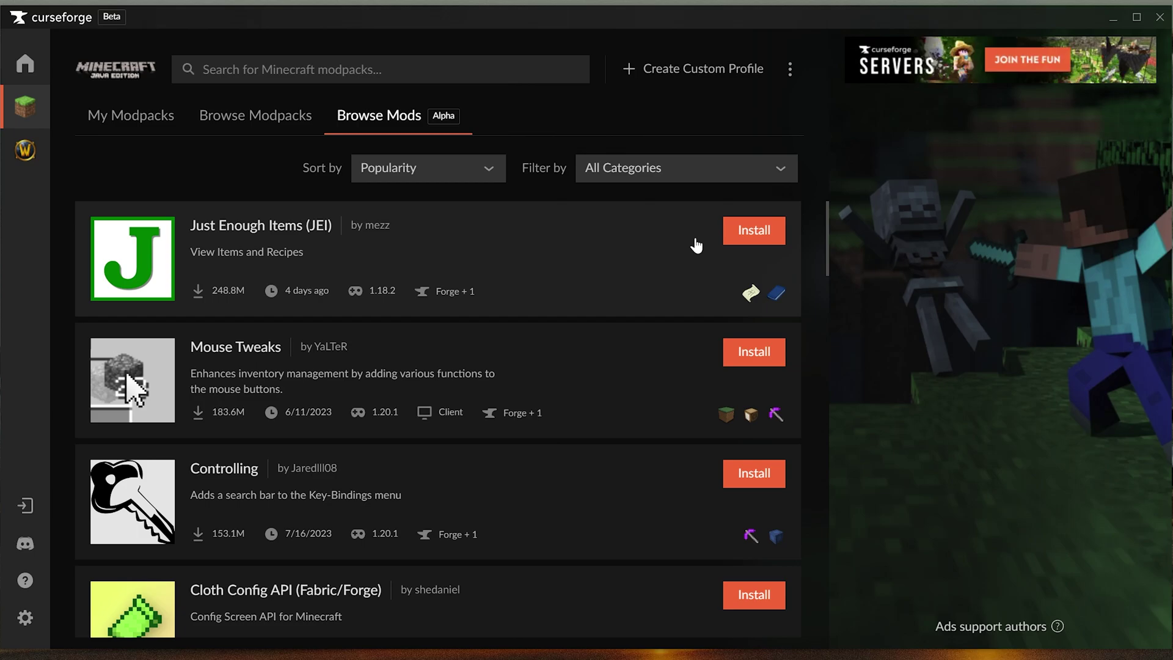
left_click(749, 234)
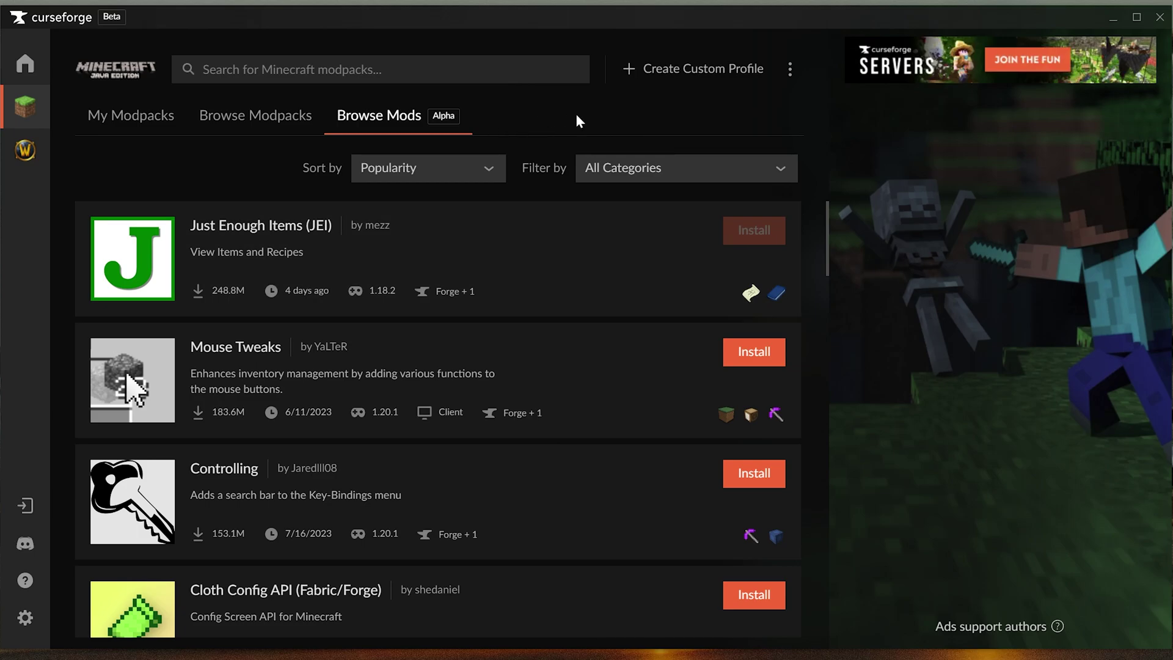
left_click(515, 264)
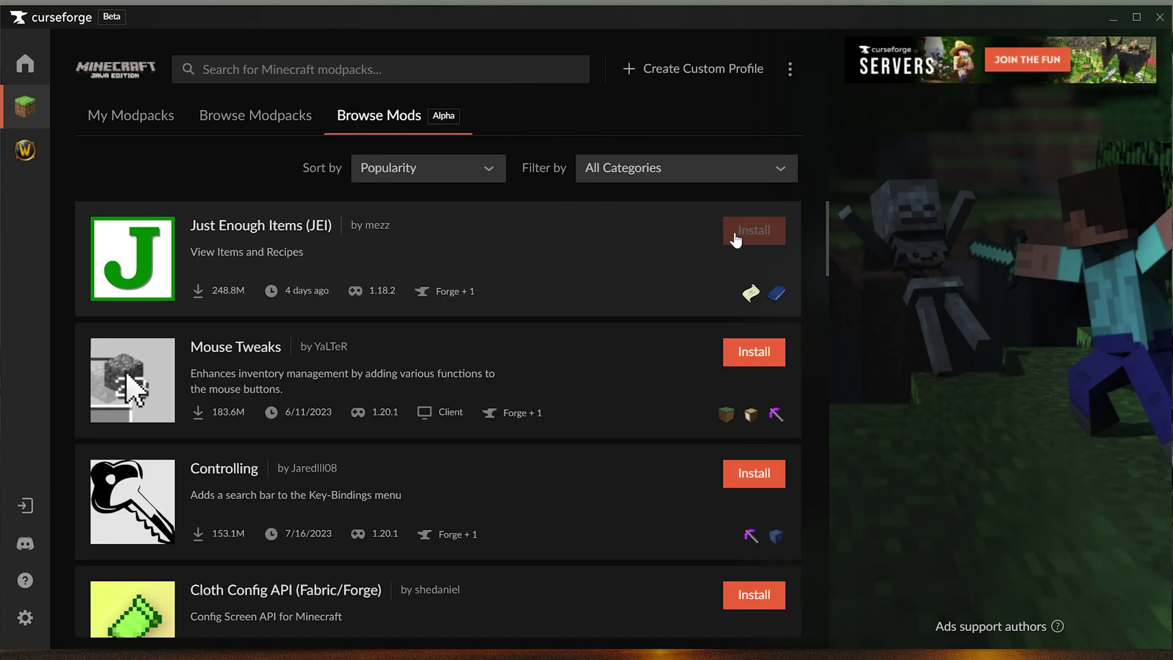
left_click(602, 269)
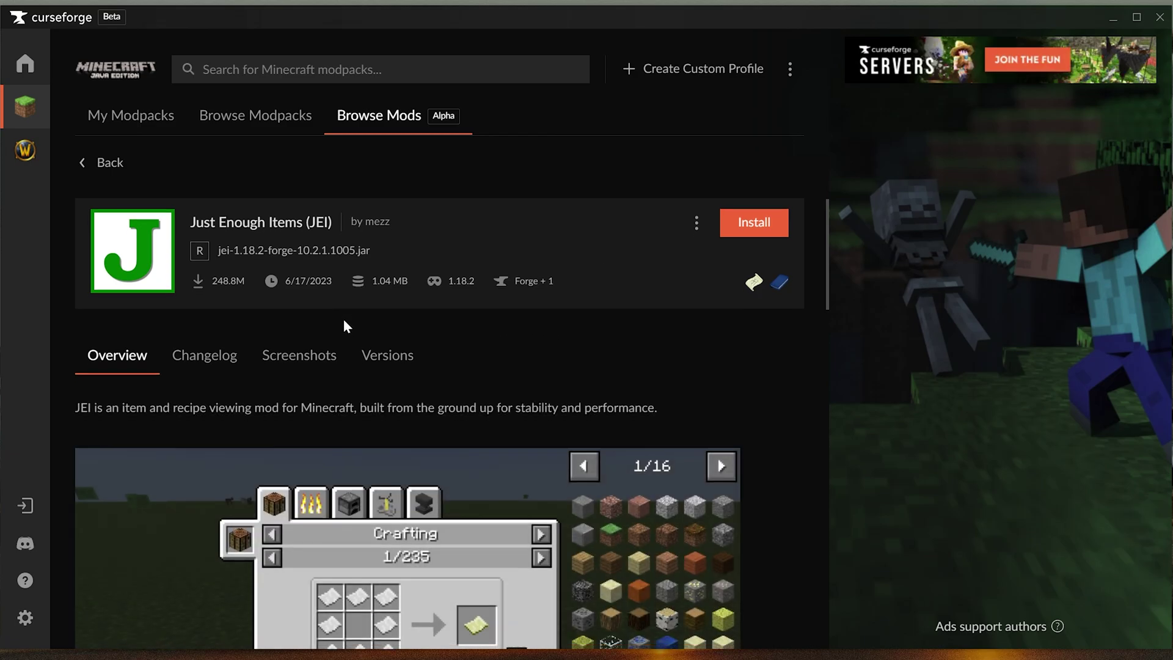
scroll(344, 319, "down", 2)
left_click(397, 210)
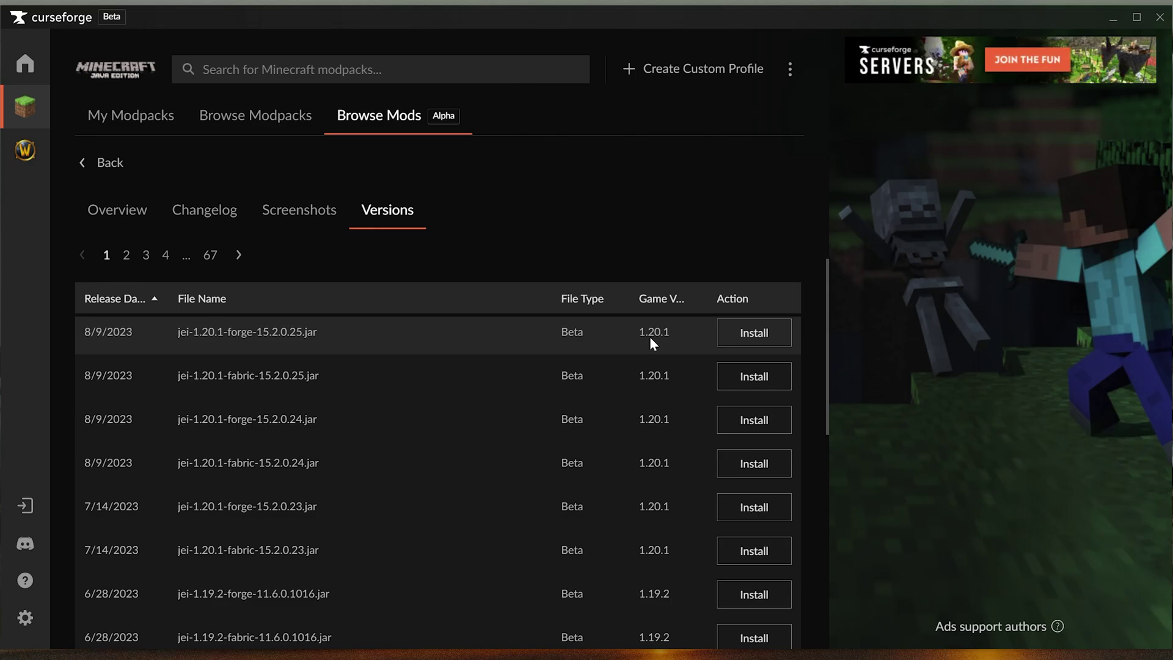
left_click(754, 333)
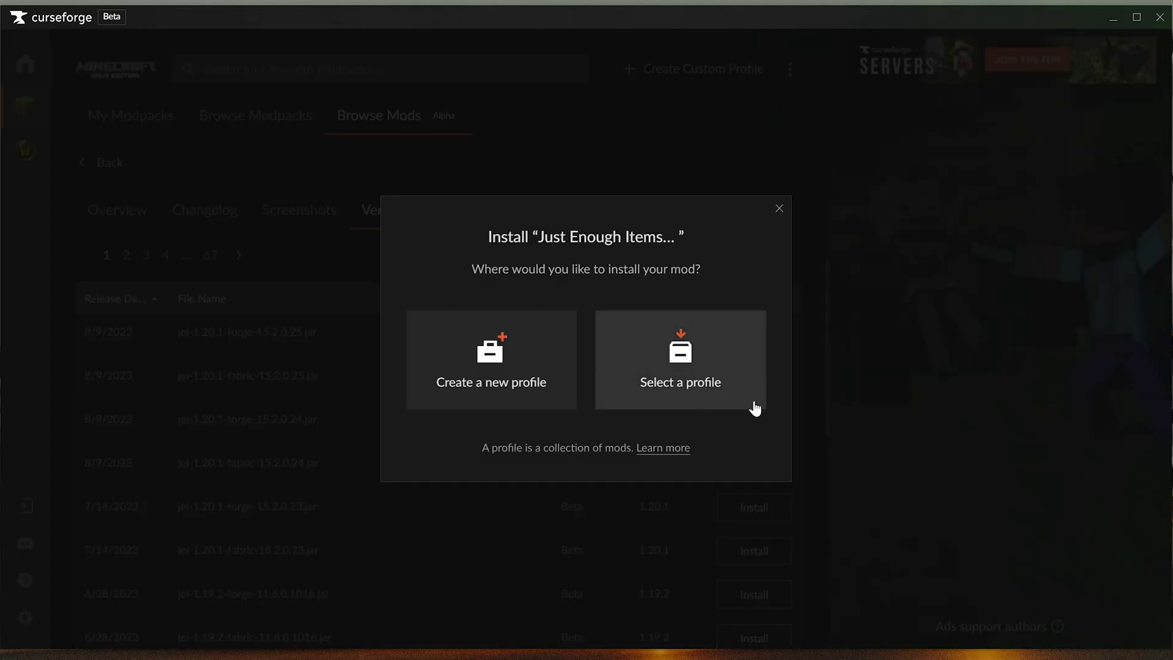
Create a new '1.20.1 Mods' profile for JEI, then go back to the mod list
left_click(480, 353)
type("1.20.1 Mods")
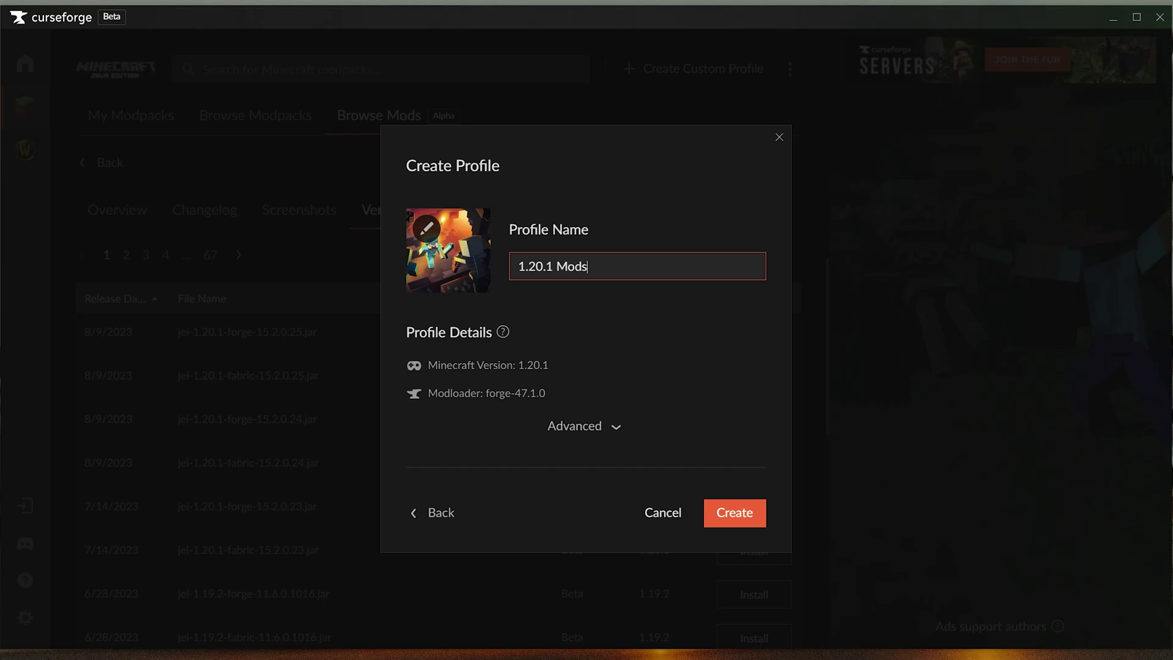
left_click(736, 519)
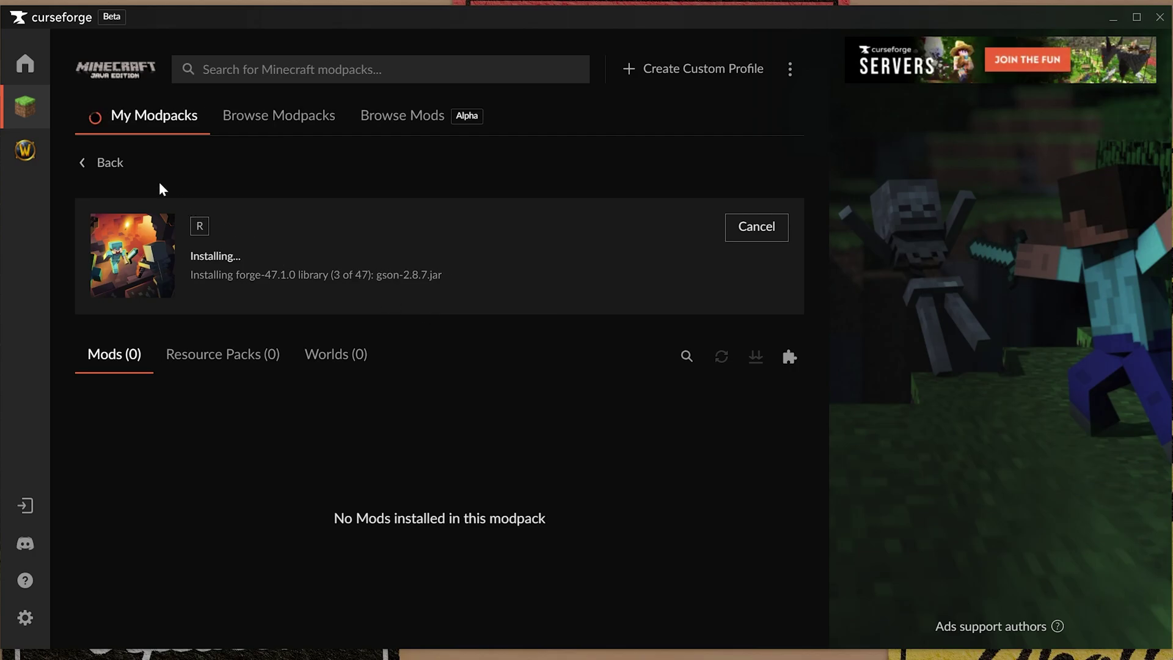
left_click(105, 161)
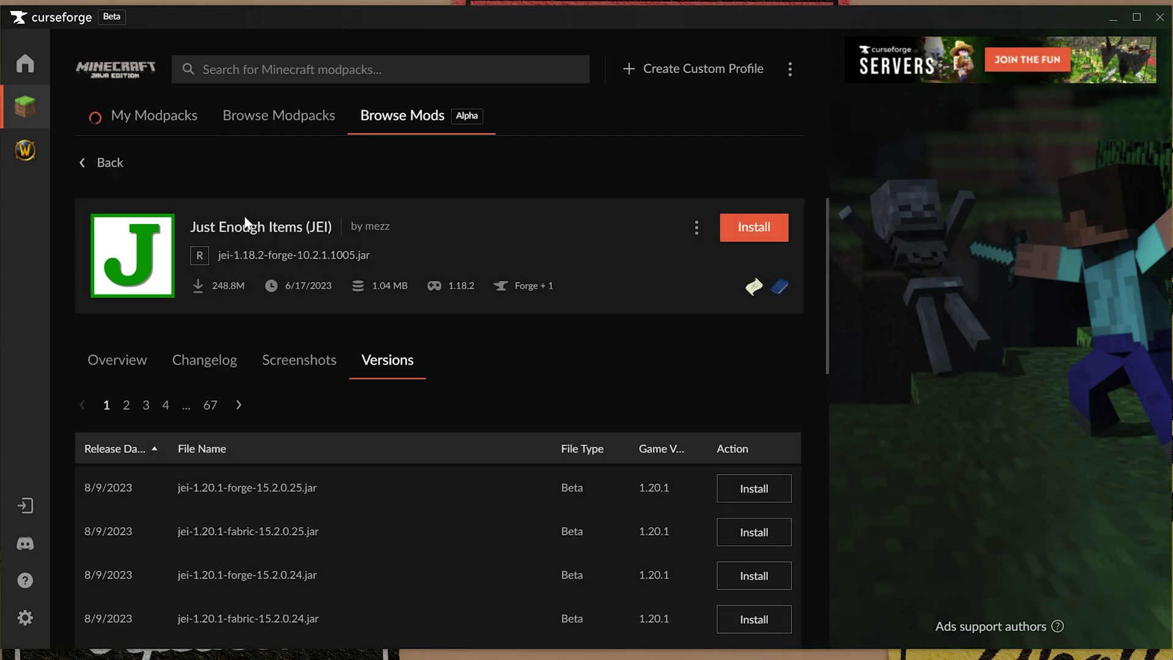
left_click(110, 163)
Check the 1.20.1 Mods profile's installation progress and return to Browse Mods
left_click(130, 131)
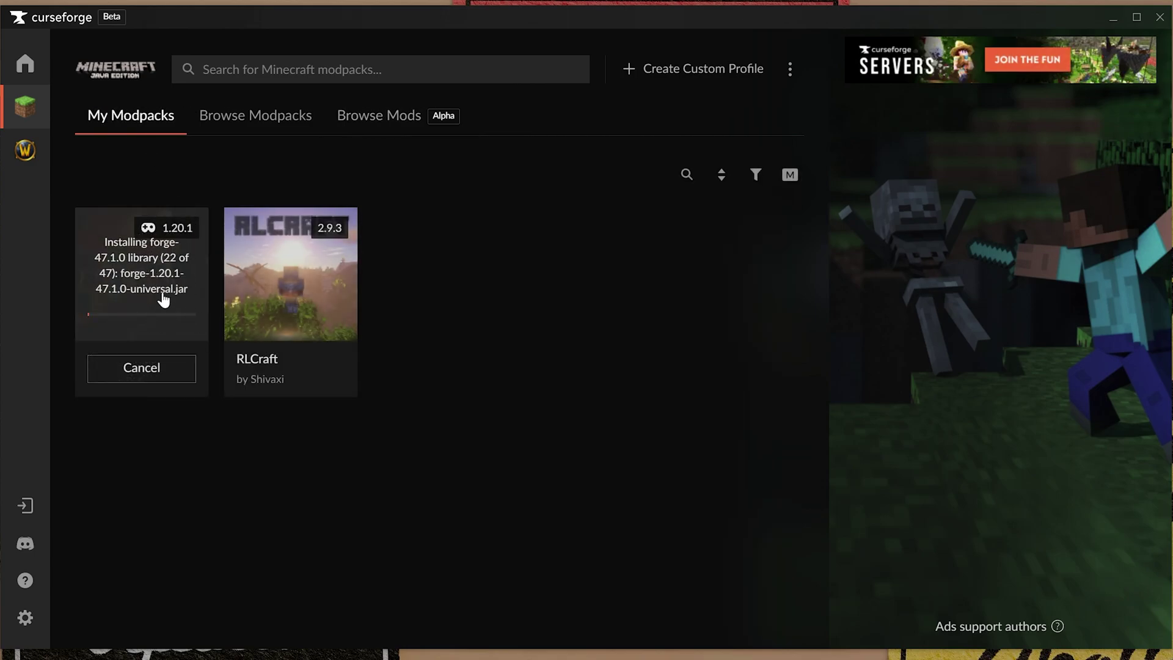
mouse_move(332, 280)
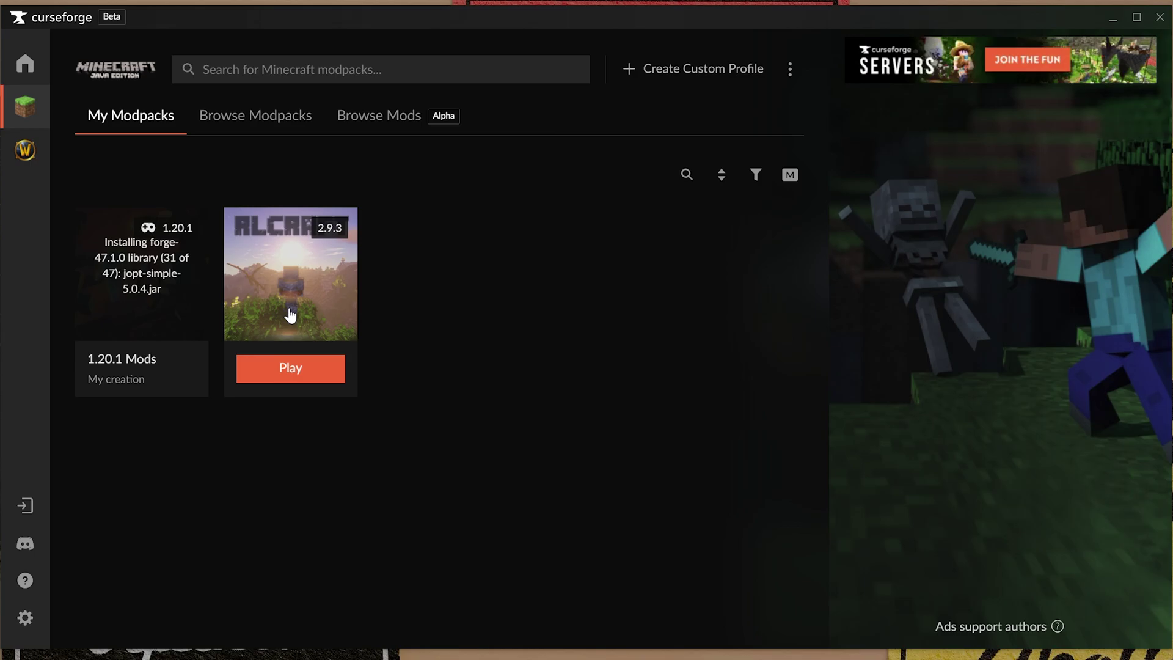
left_click(348, 122)
scroll(499, 314, "down", 5)
scroll(501, 310, "down", 6)
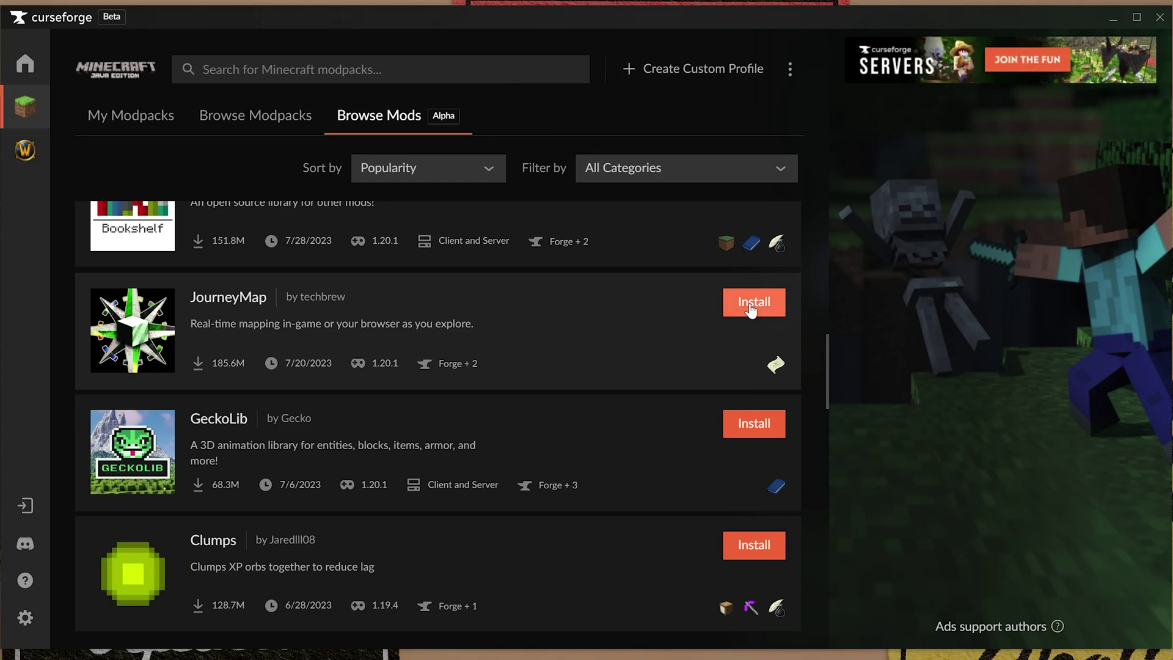
Install JourneyMap's journeymap-1.20.1-5.9.12-forge.jar file into the 1.20.1 Mods profile
left_click(685, 322)
left_click(379, 360)
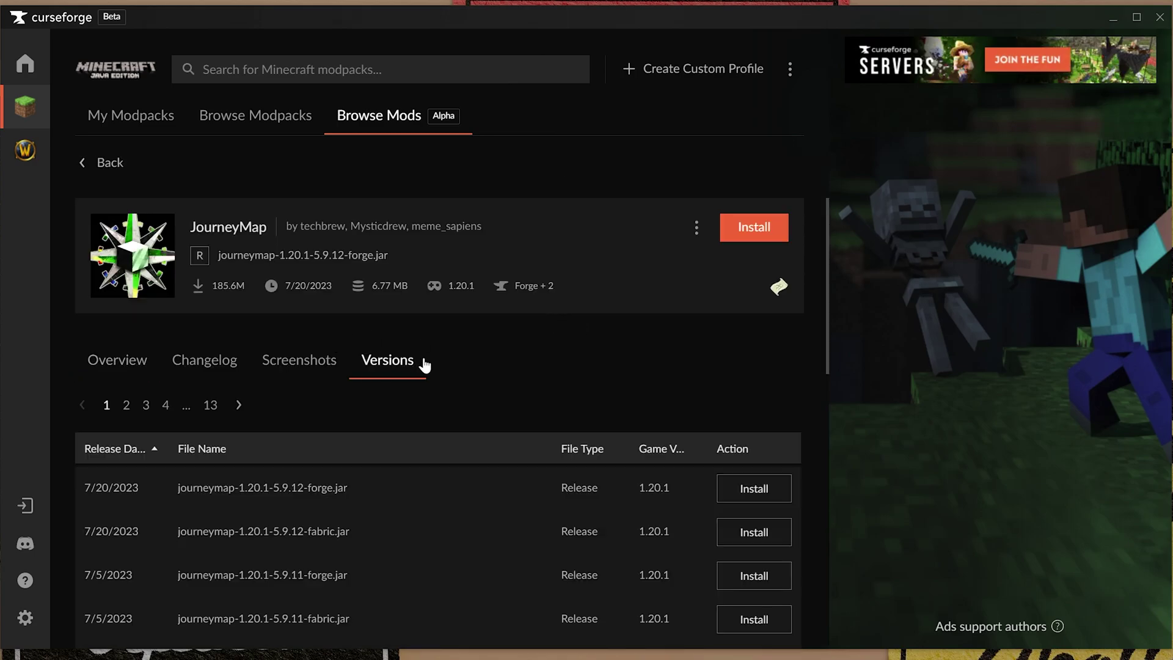
scroll(346, 369, "down", 3)
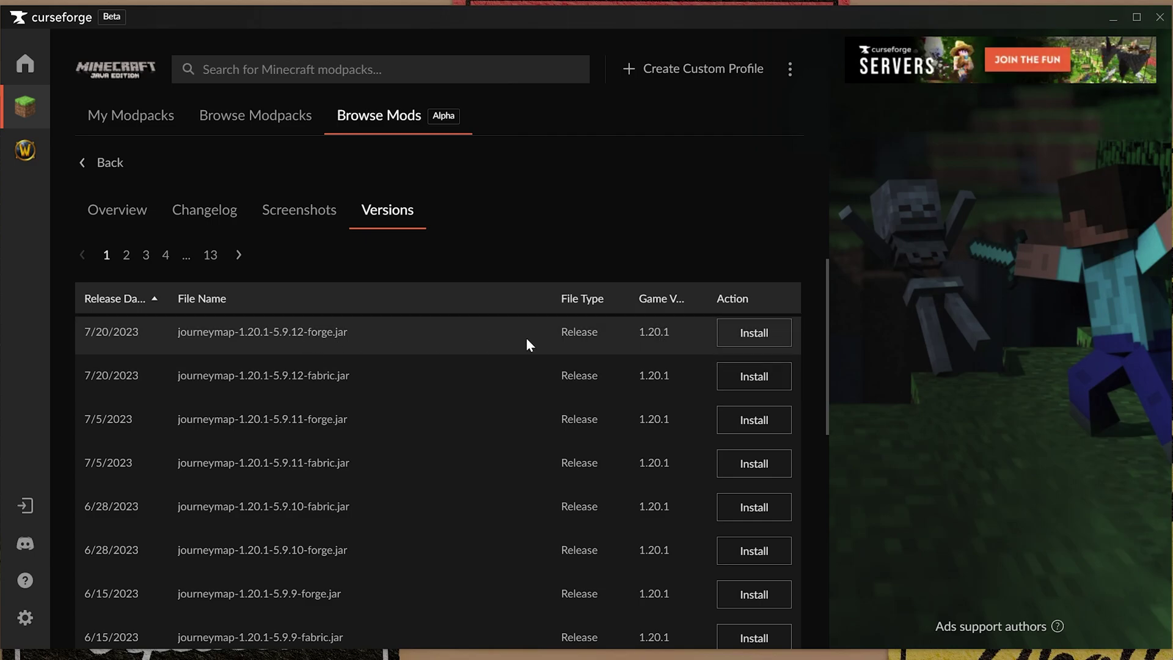
left_click(735, 333)
left_click(685, 372)
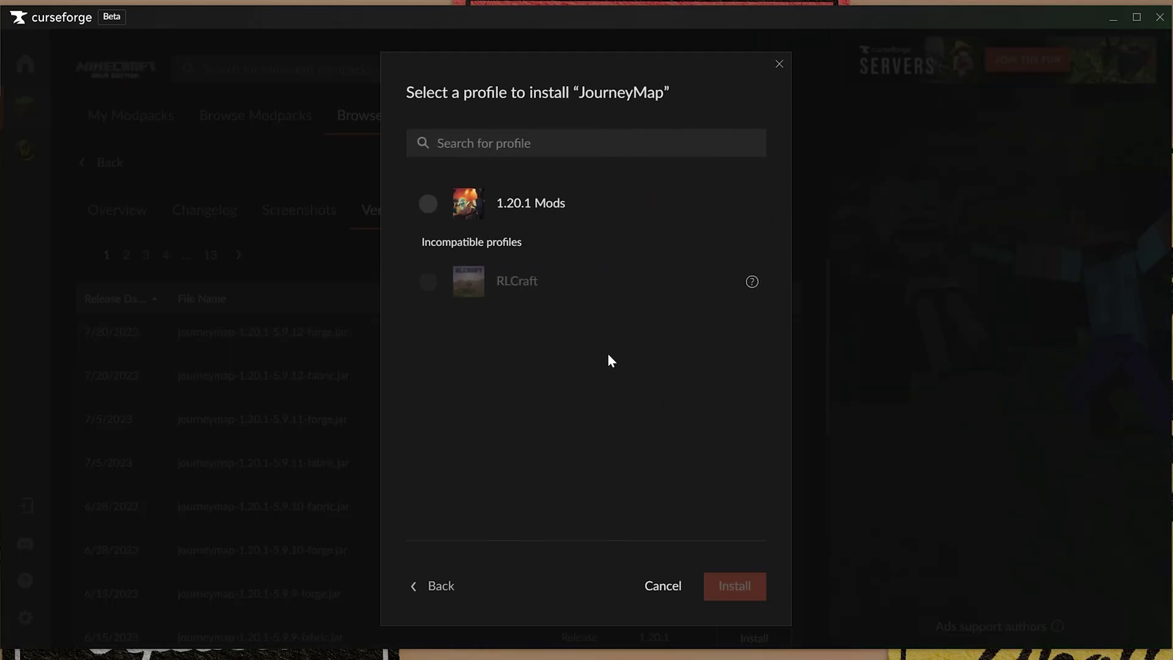
left_click(459, 206)
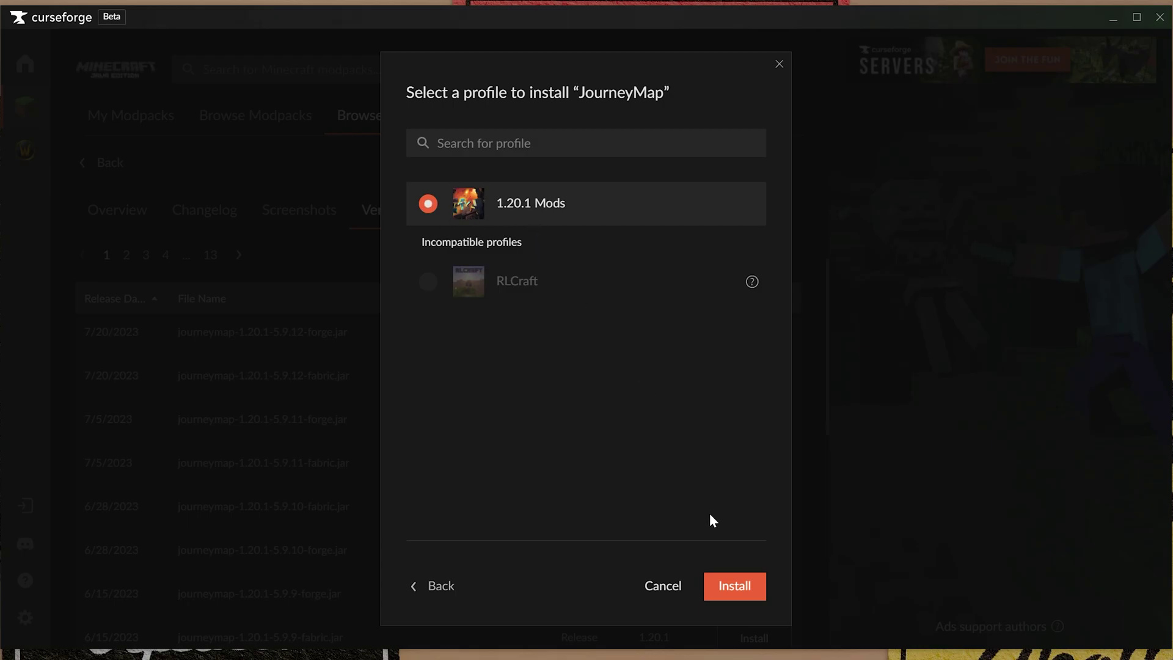
left_click(746, 586)
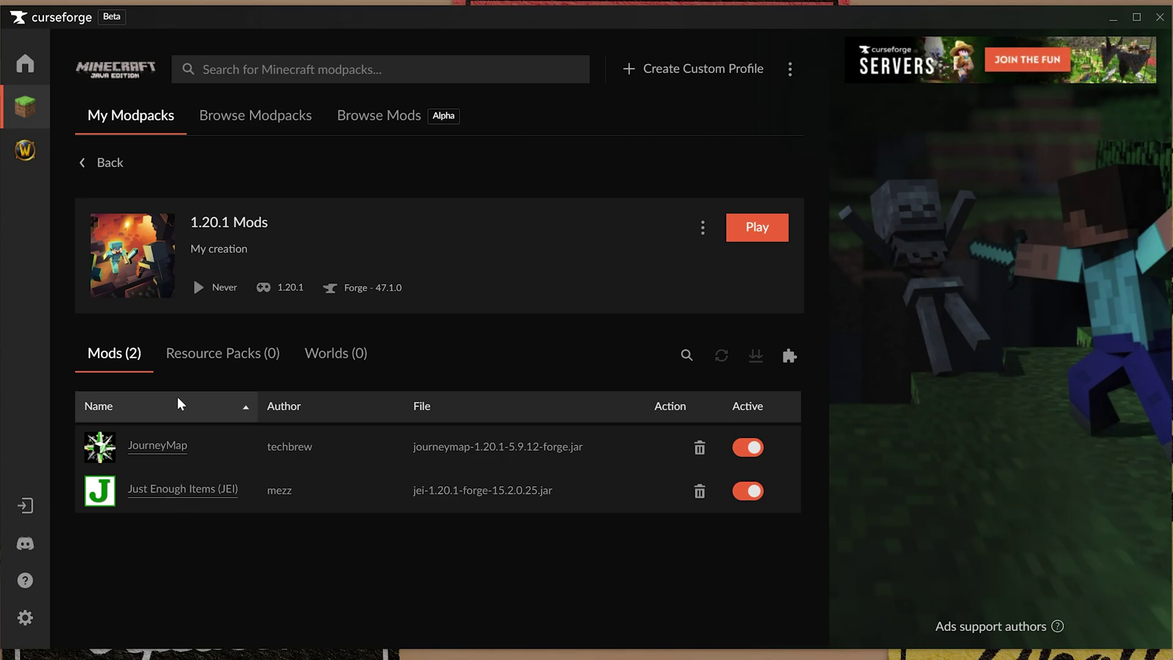
Find The Twilight Forest in Browse Mods and open its list of file versions
left_click(357, 123)
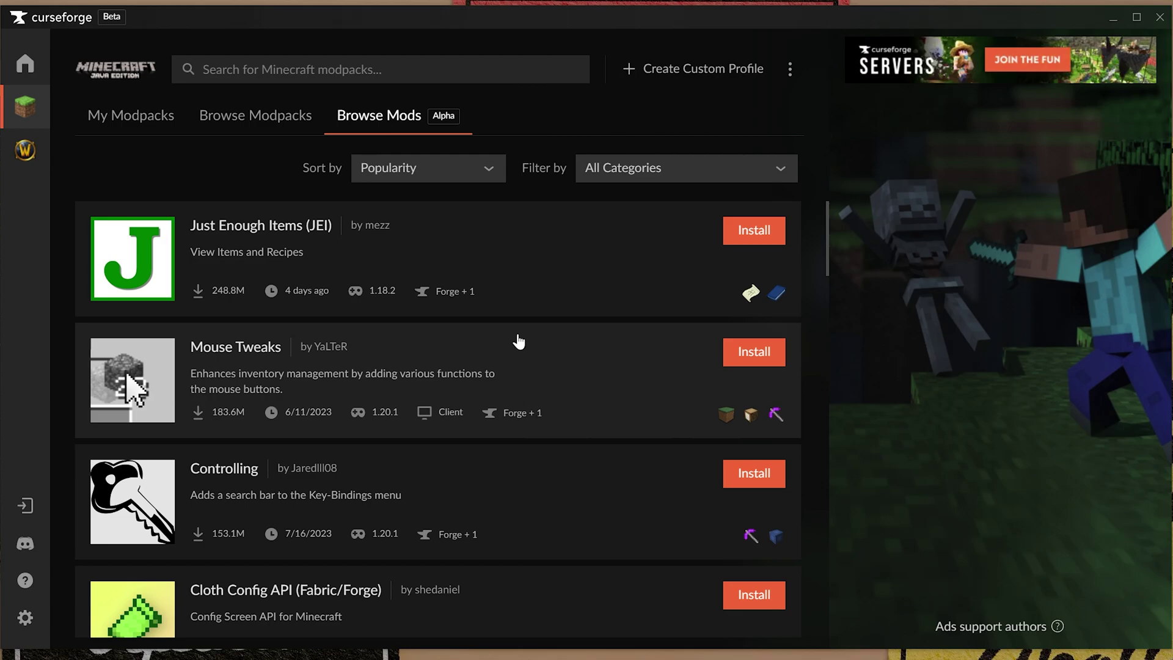
scroll(510, 333, "down", 15)
scroll(510, 336, "down", 15)
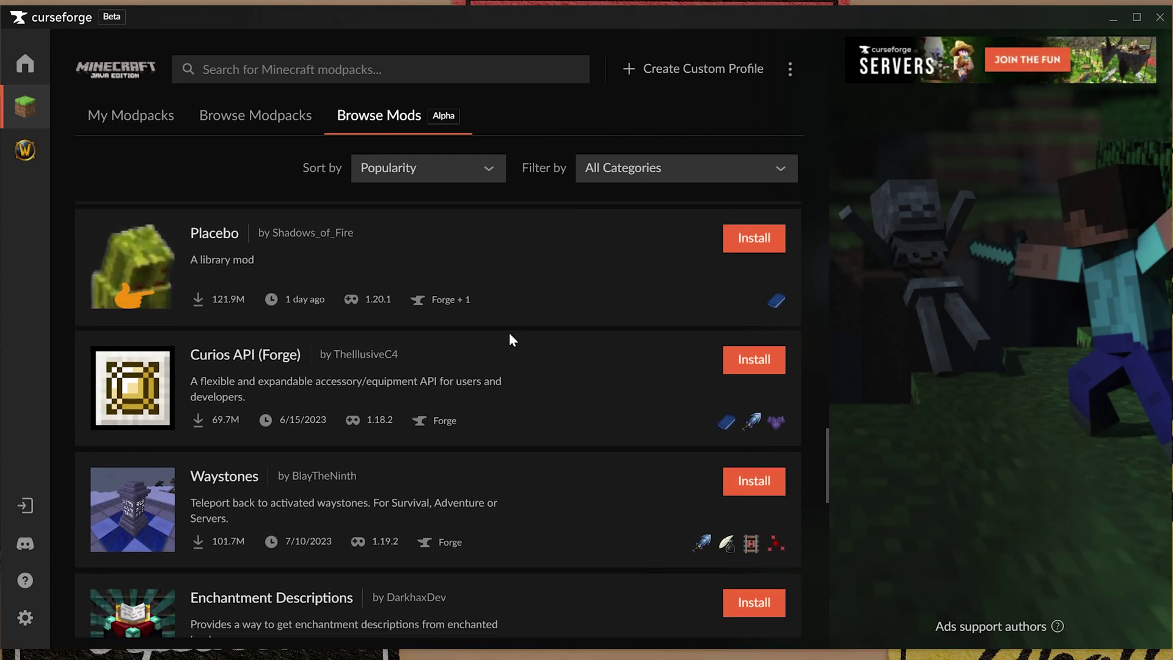
scroll(510, 333, "down", 5)
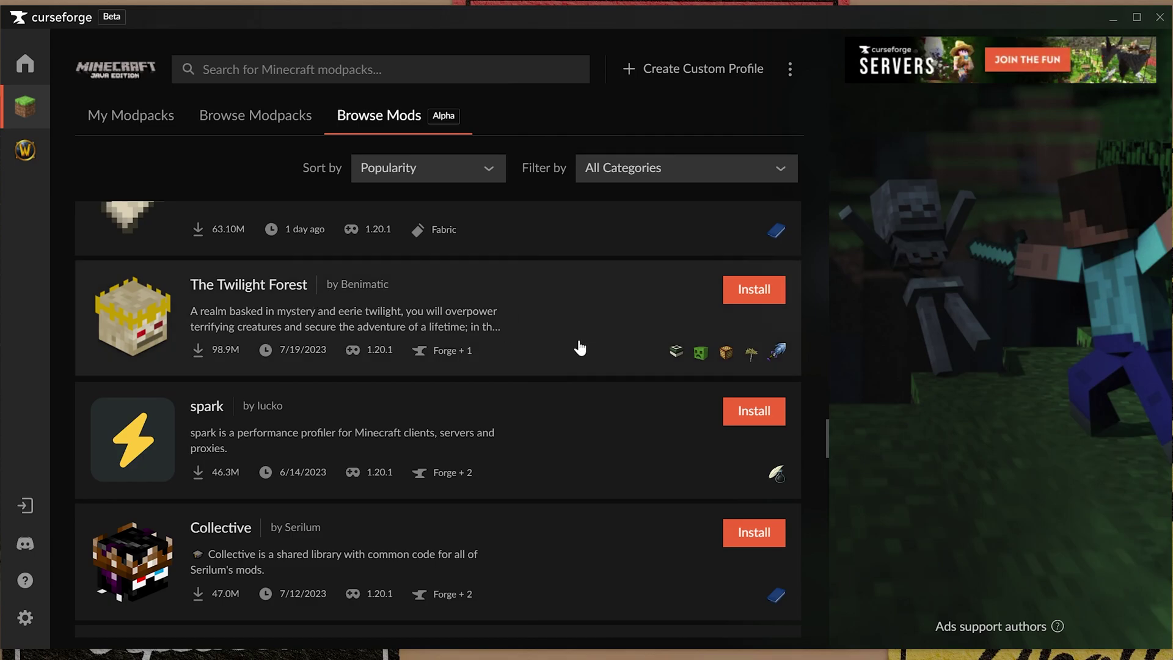
left_click(506, 337)
left_click(413, 355)
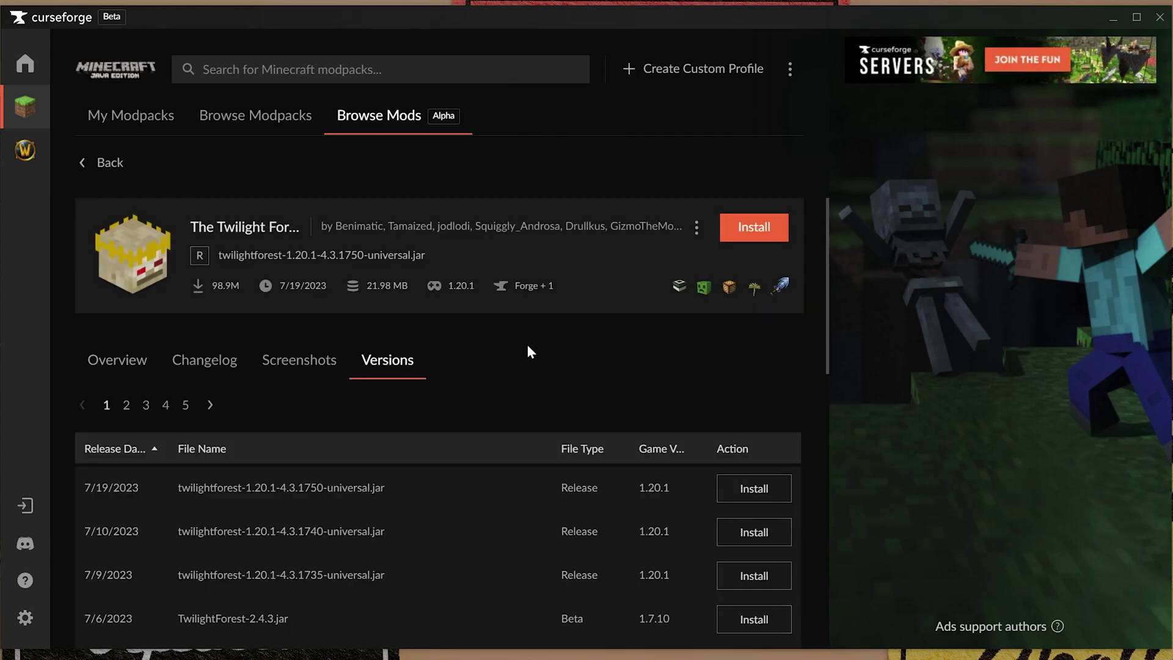
Install the newest 1.20.1 Twilight Forest file into the existing 1.20.1 Mods profile
scroll(532, 345, "down", 1)
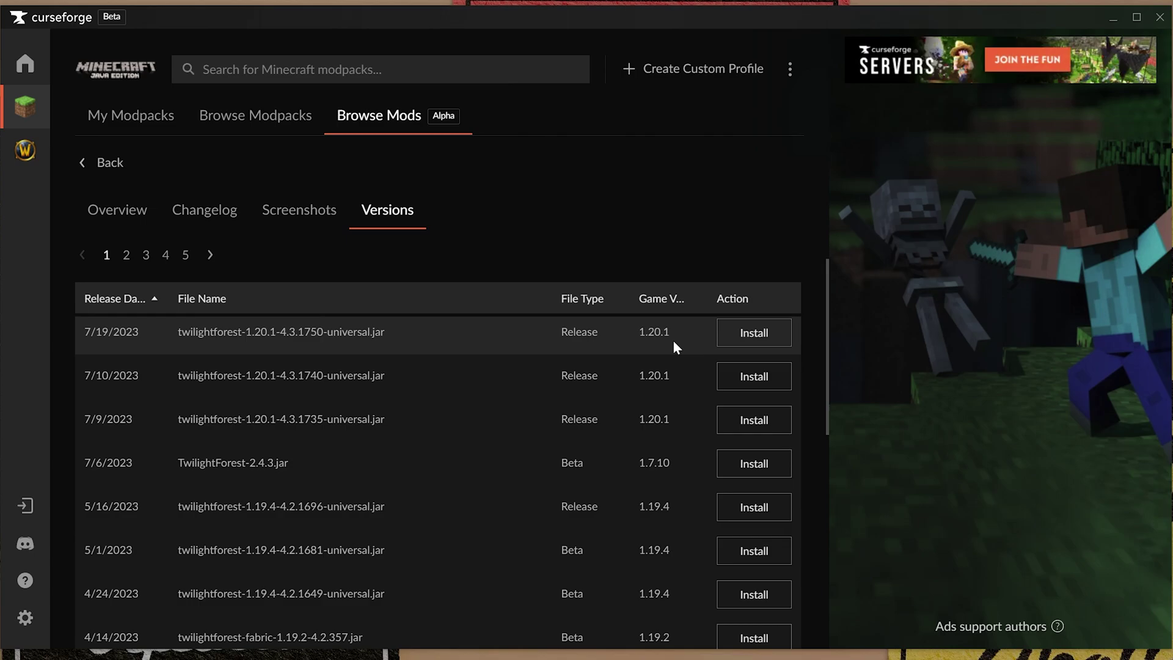
left_click(736, 340)
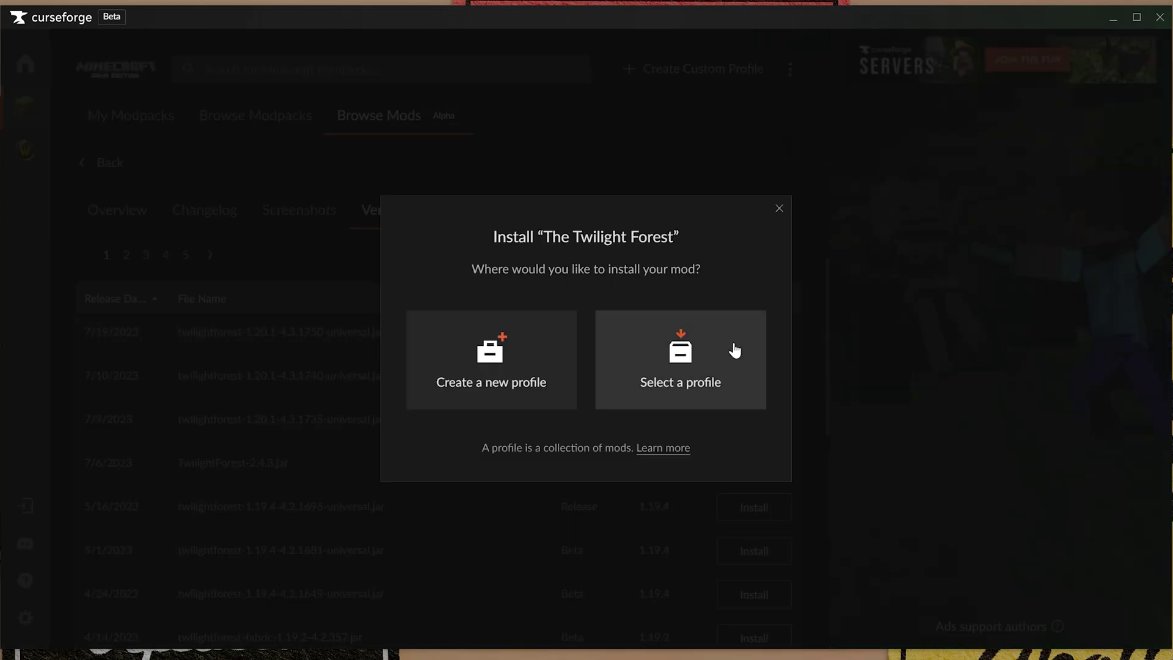
left_click(625, 368)
left_click(496, 217)
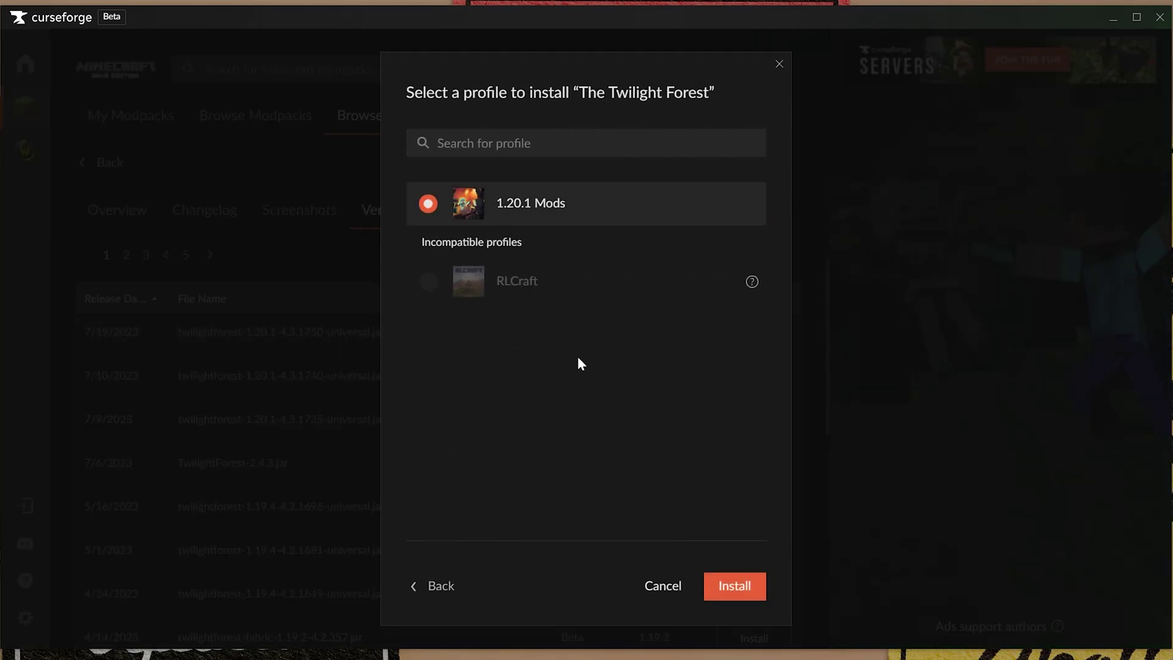
left_click(729, 590)
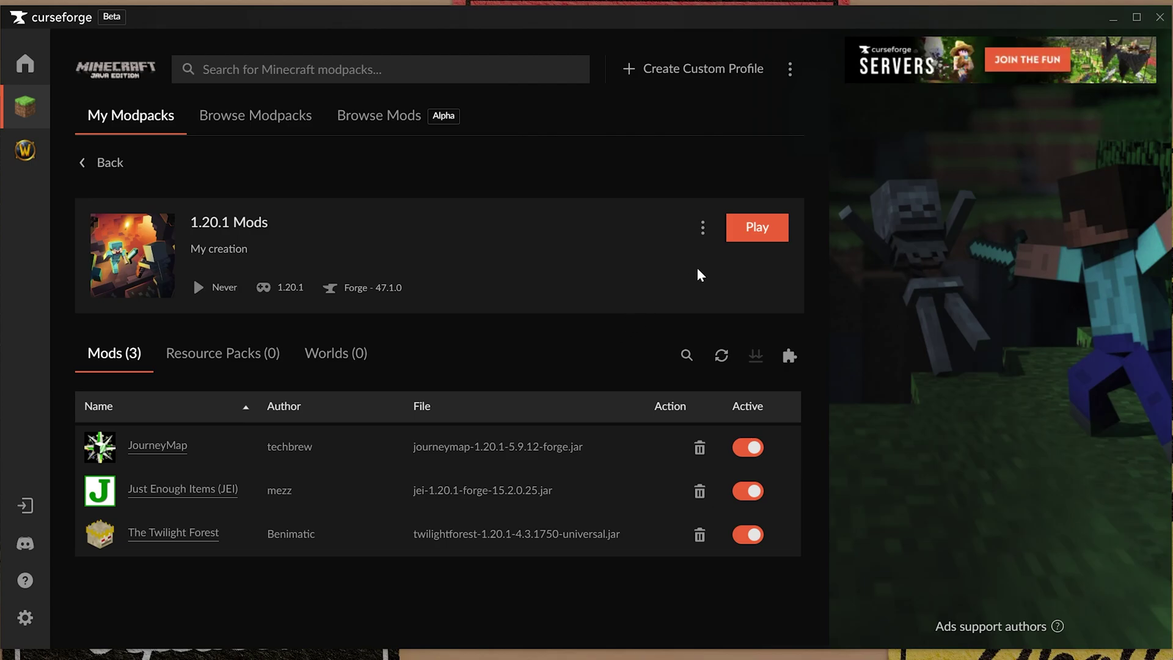
left_click(701, 231)
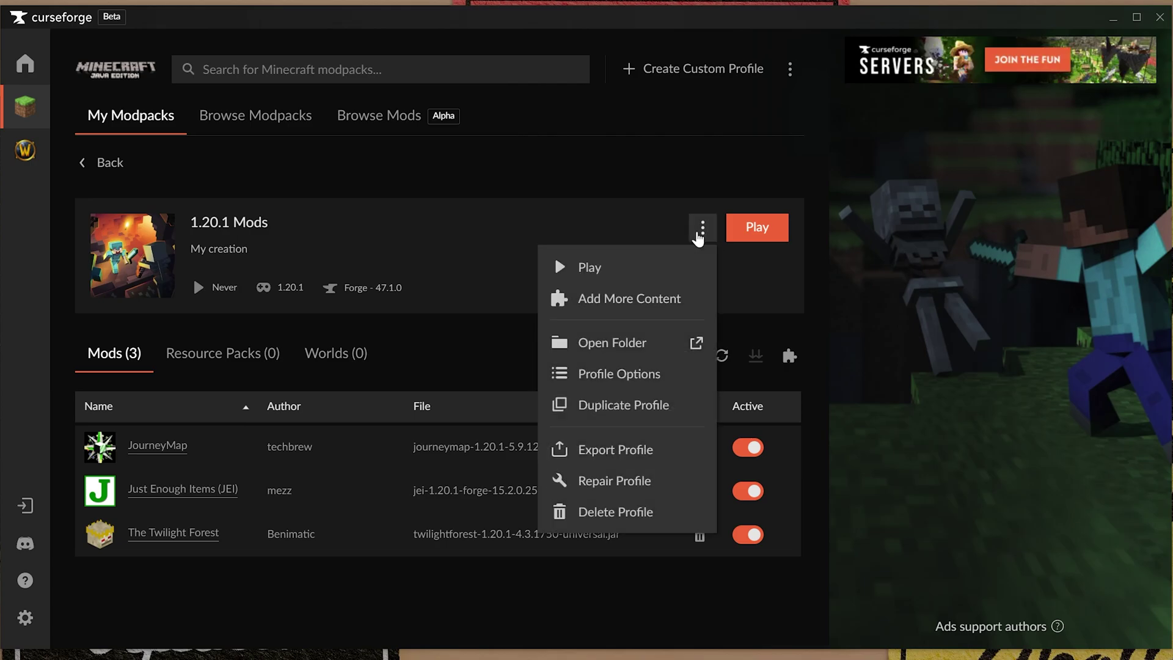
left_click(655, 343)
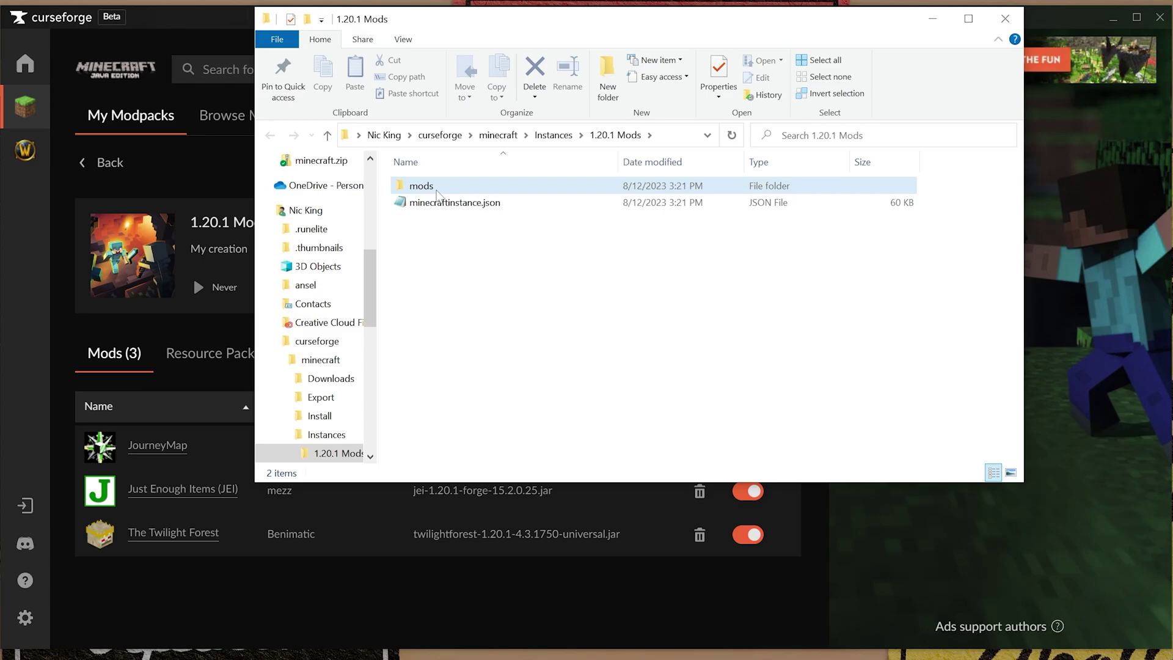
double_click(452, 185)
left_click_drag(470, 270, 711, 246)
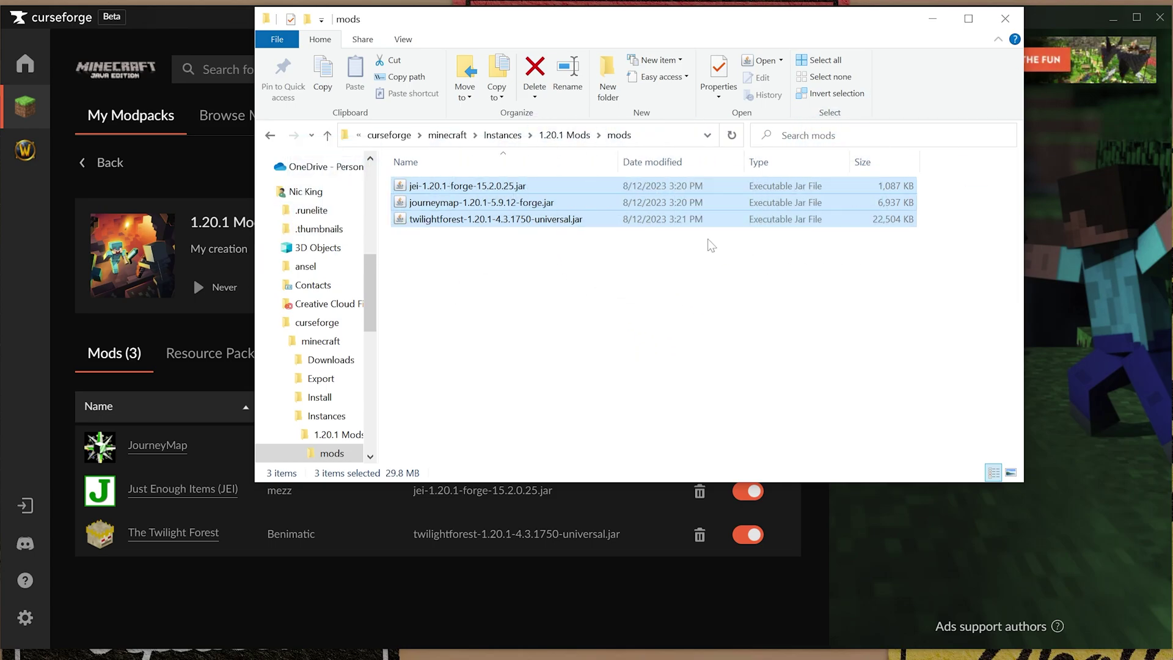
left_click(1006, 18)
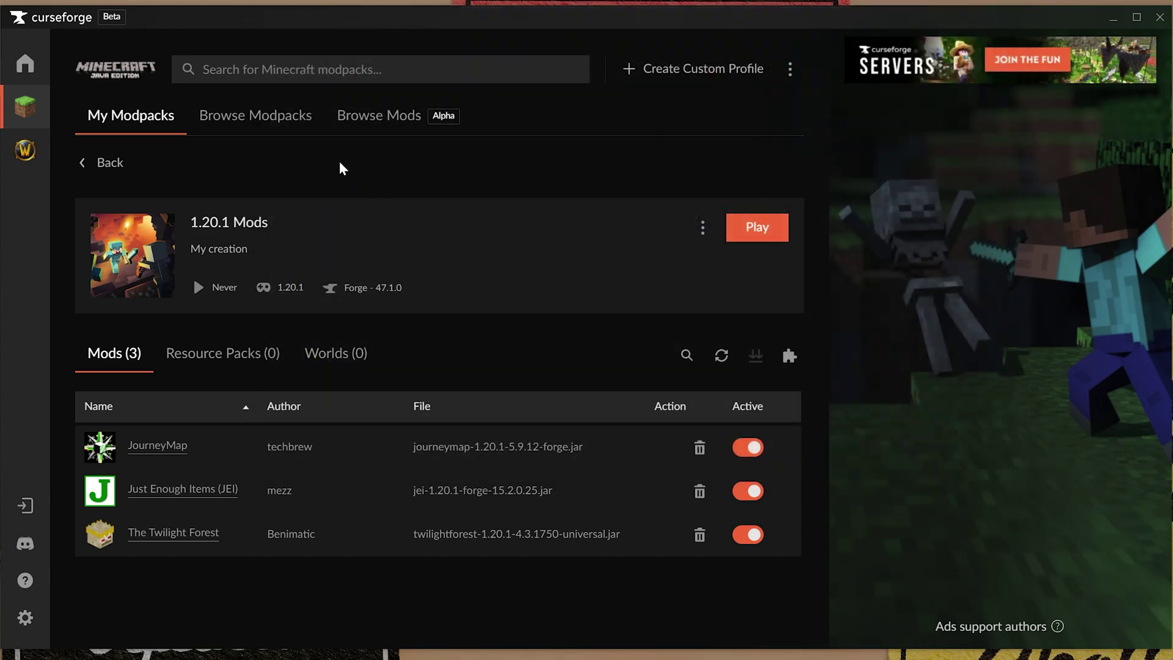
Launch the RLCraft modpack from My Modpacks and sign in with the Microsoft account
left_click(251, 120)
left_click(157, 116)
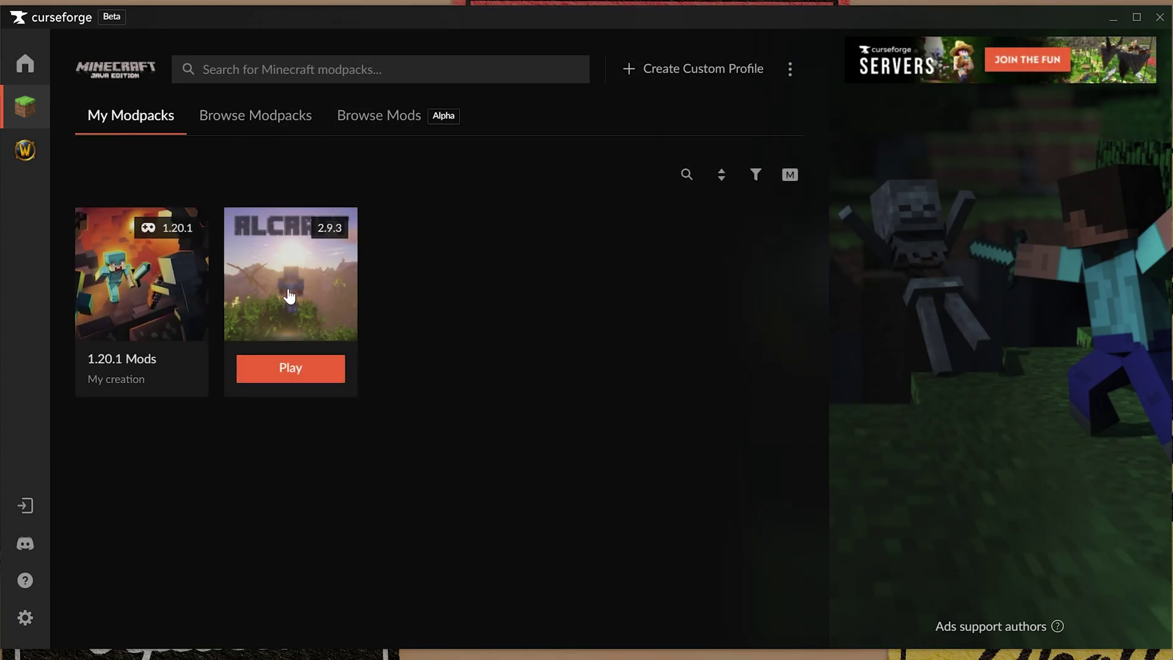
left_click(286, 370)
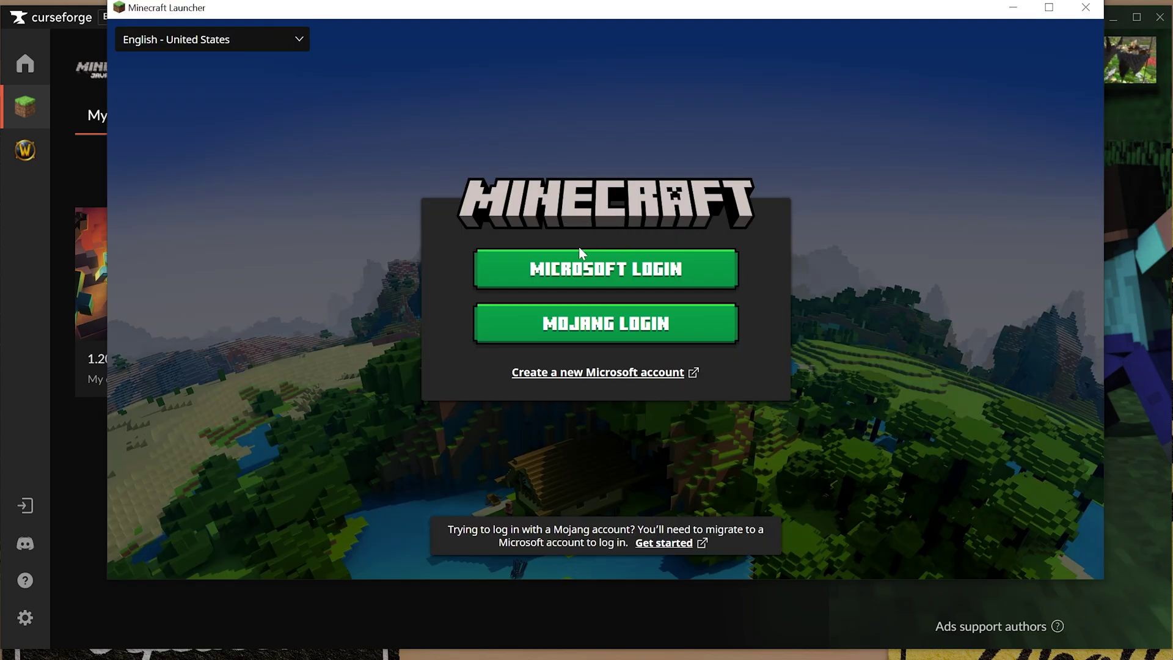
left_click(489, 267)
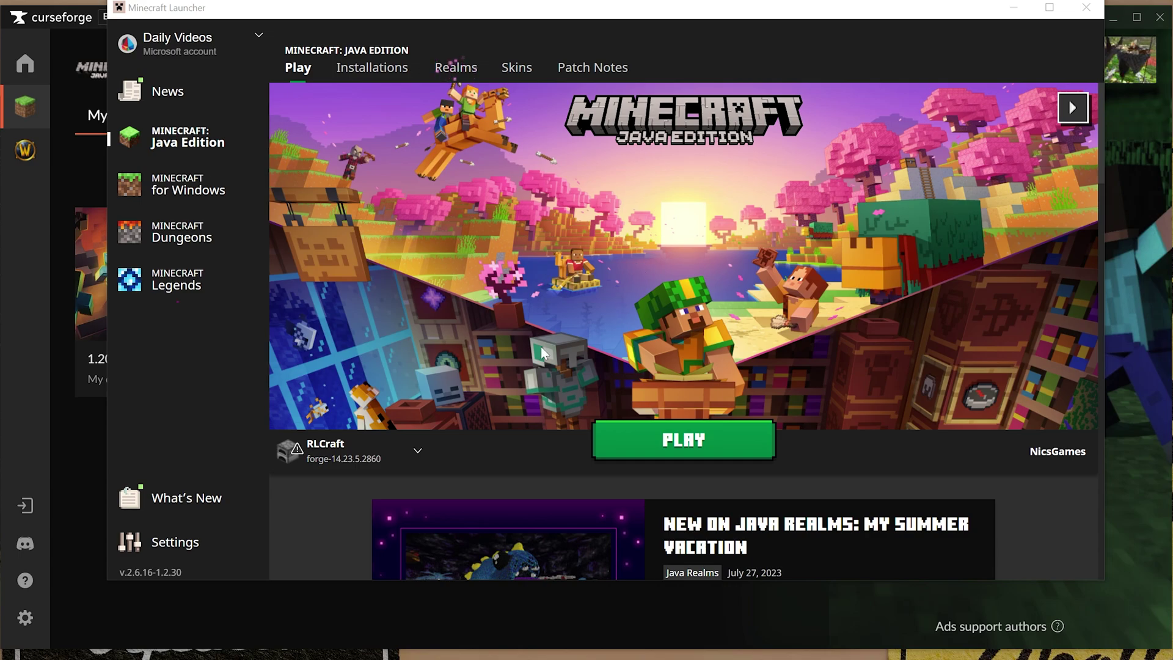
Keep RLCraft as the selected installation, play it and accept the modified-installation warning
left_click(391, 445)
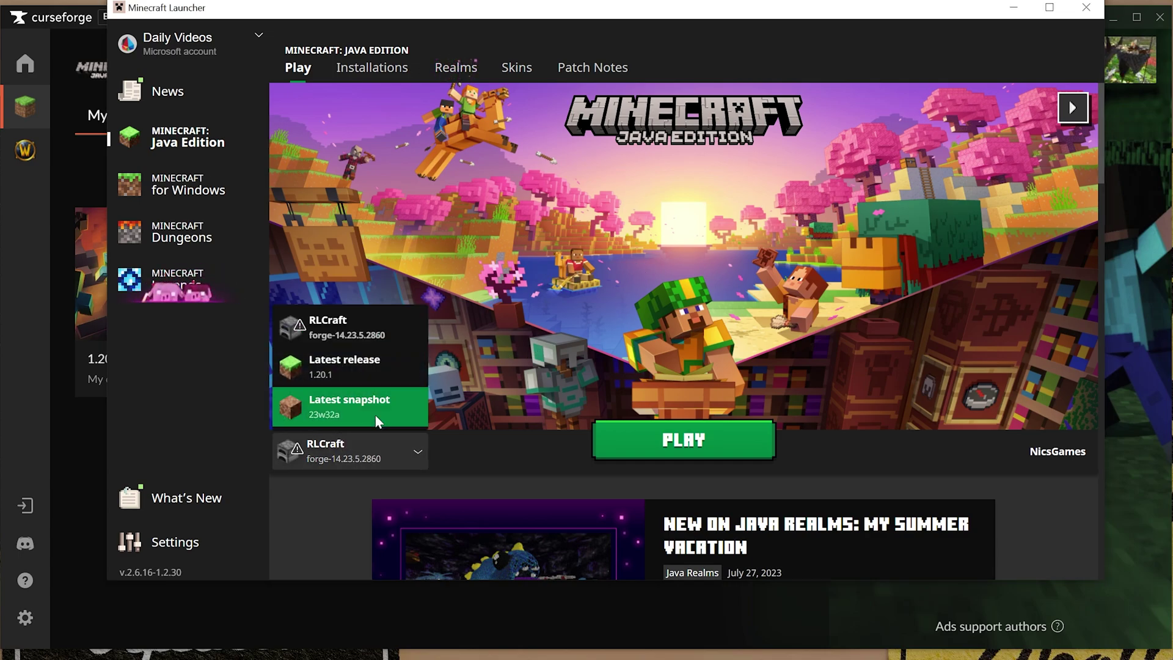
left_click(477, 331)
left_click(635, 434)
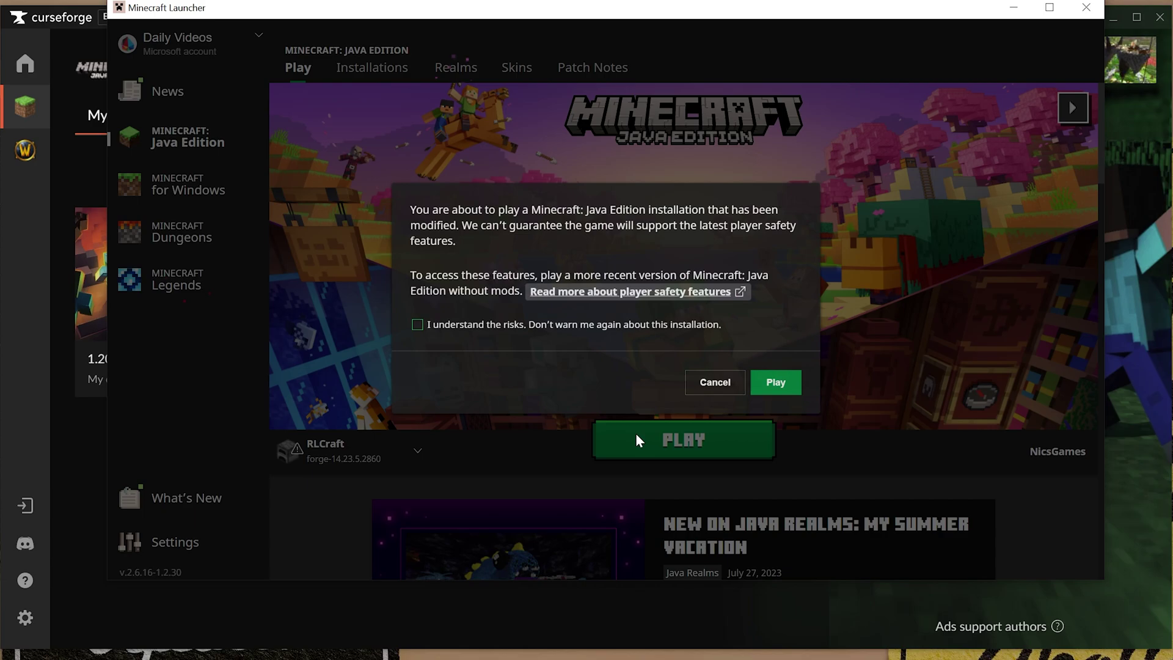
left_click(780, 384)
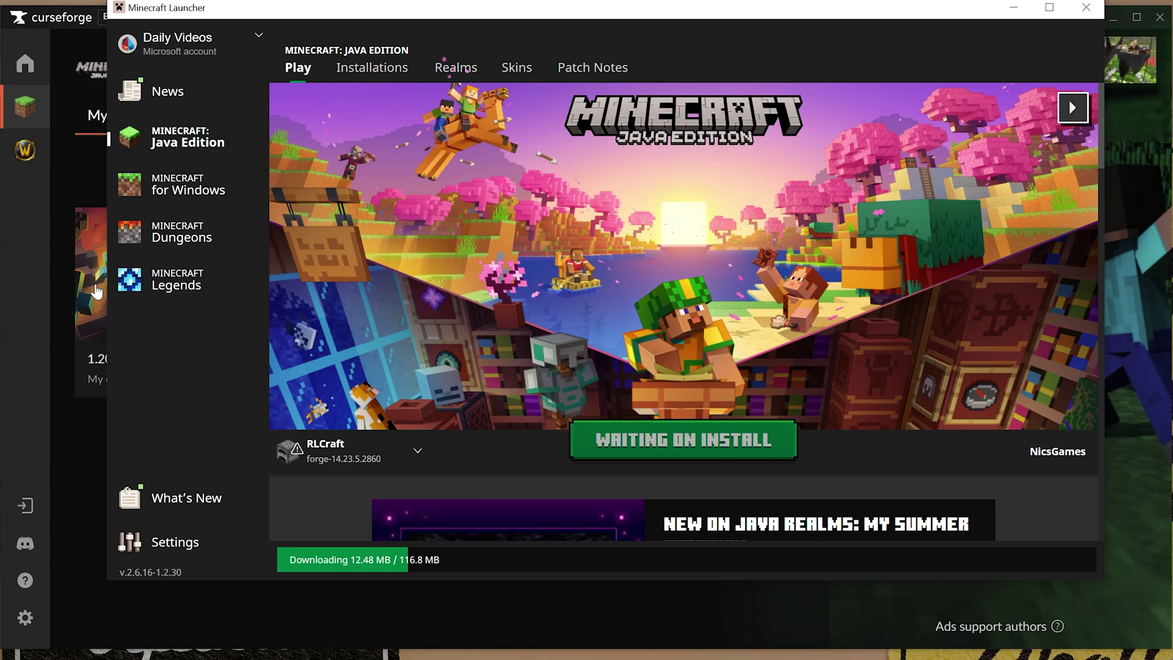
mouse_move(84, 313)
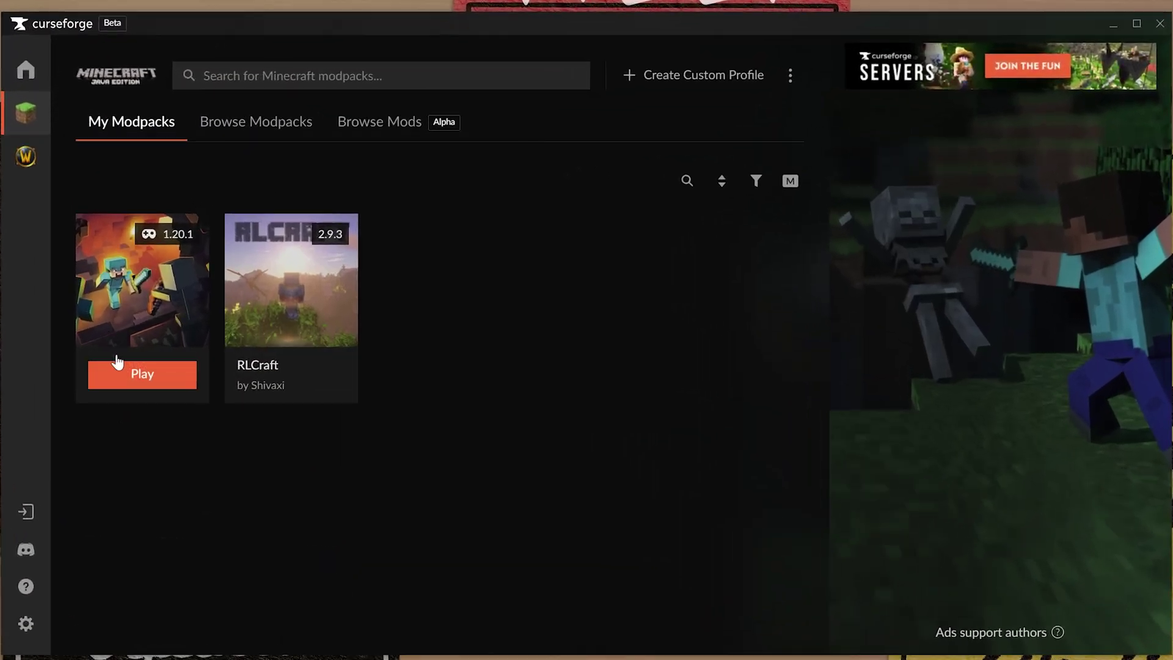
Play the 1.20.1 Mods profile (forge-47.1.0) and accept the modified-installation warning
left_click(150, 373)
left_click(153, 382)
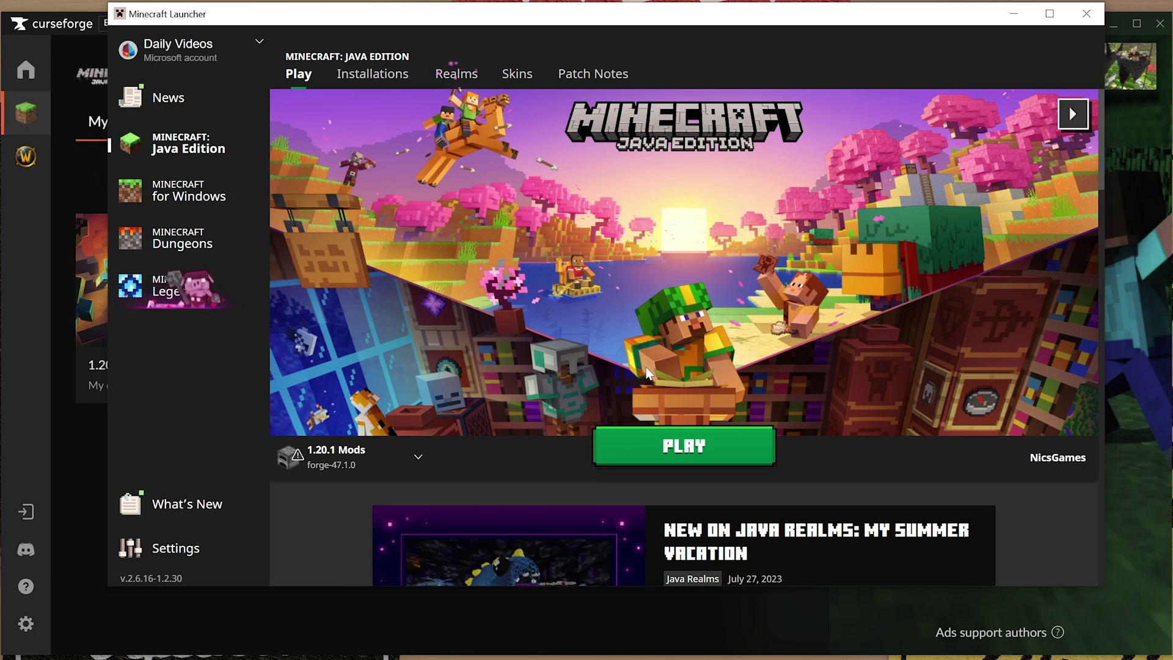
left_click(667, 460)
left_click(779, 386)
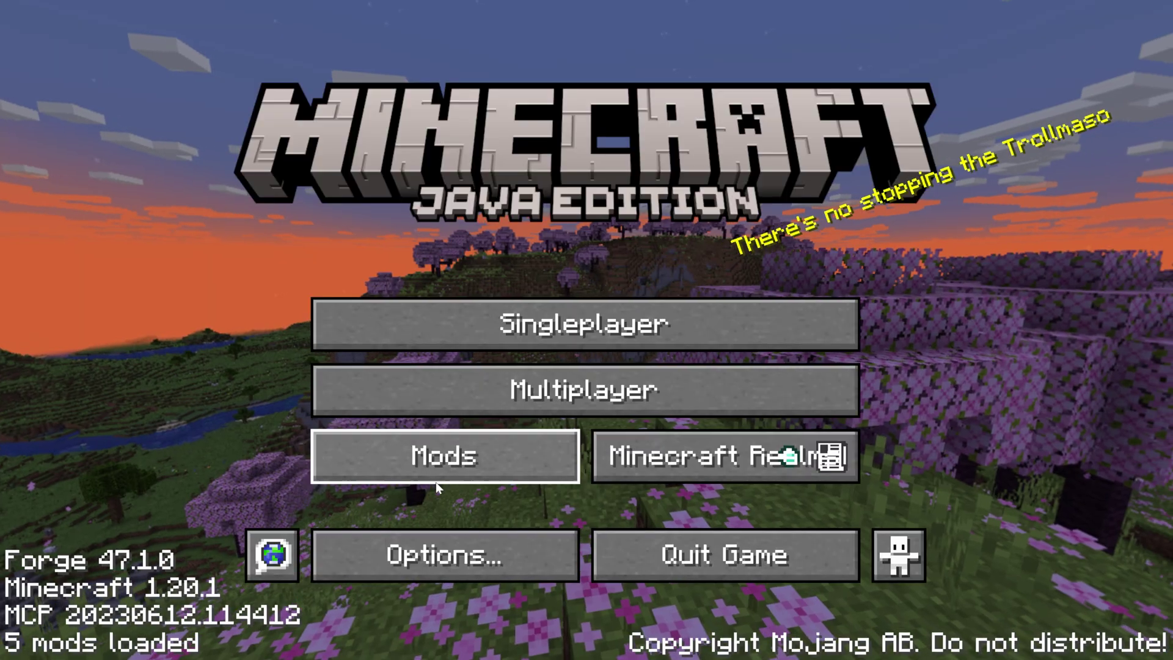
Review Just Enough Items, Journeymap and The Twilight Forest in the Mods list, then return to title
left_click(421, 484)
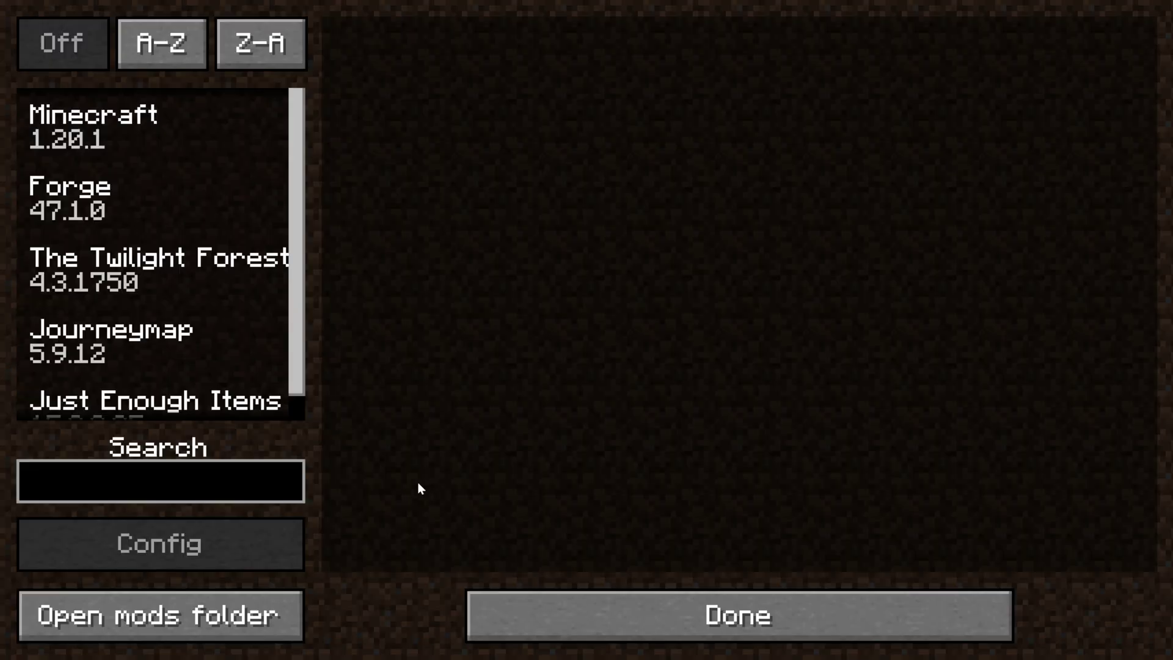
left_click(156, 404)
left_click(127, 336)
left_click(134, 272)
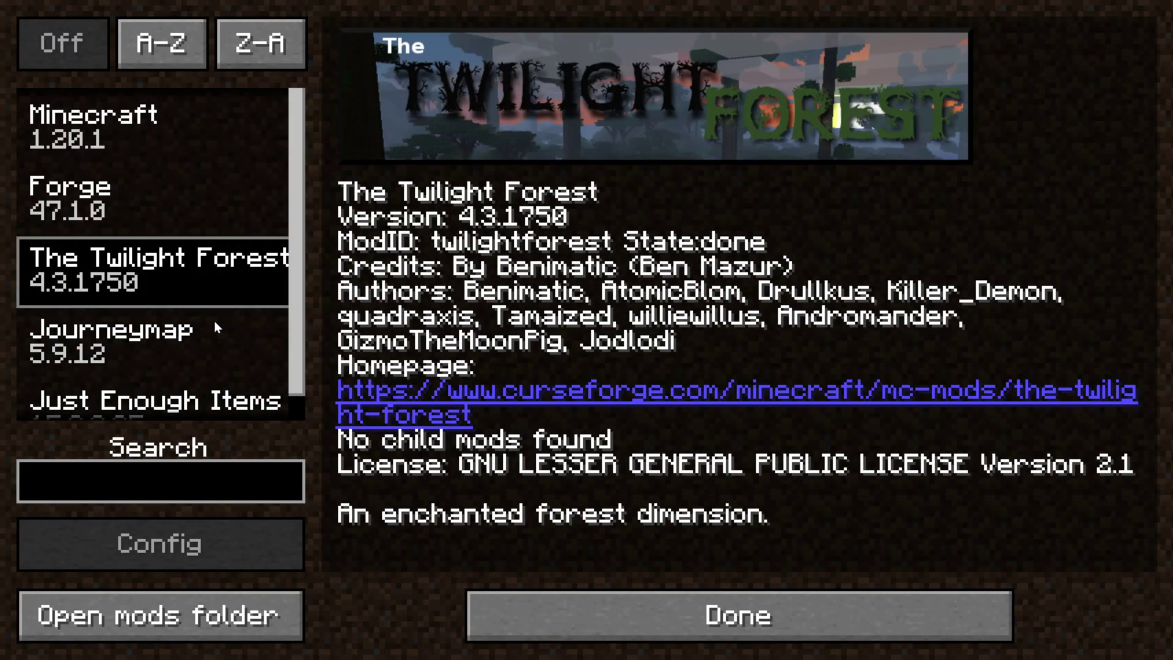
left_click(962, 608)
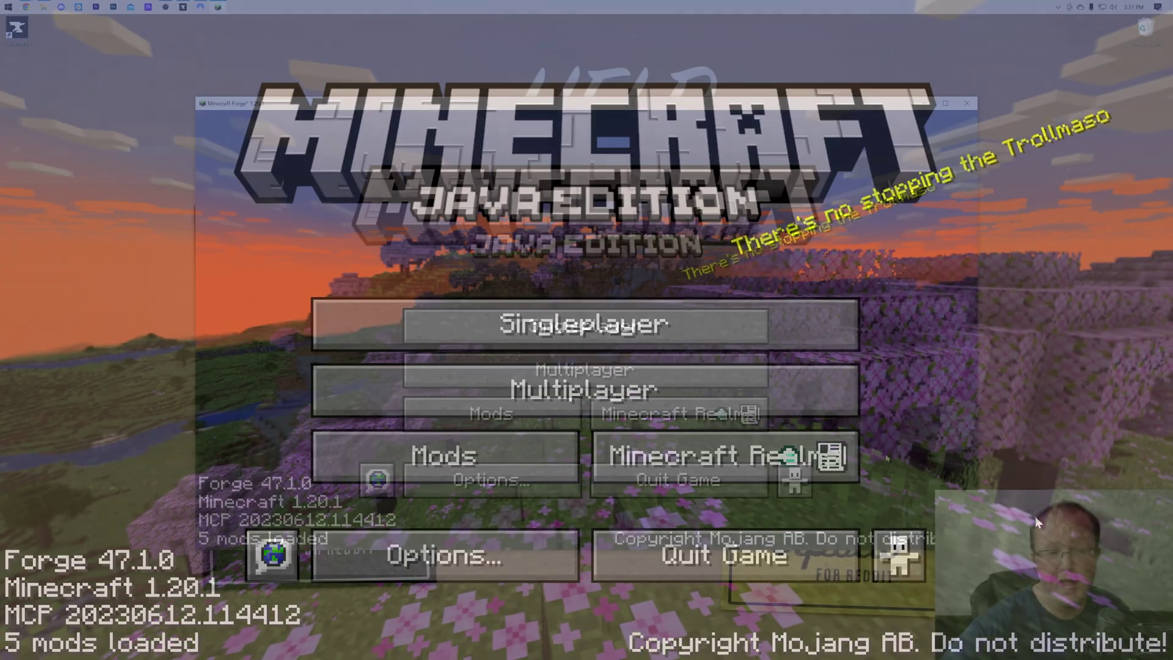